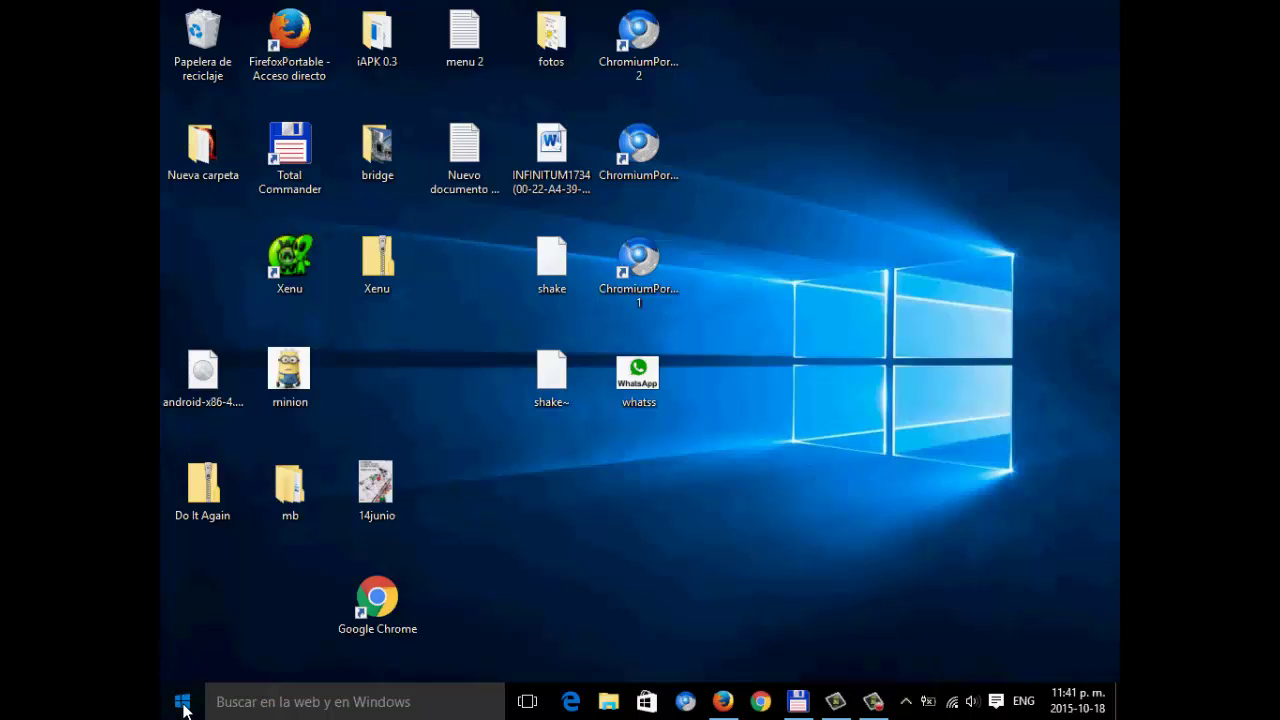
# Step: Open the Privacidad section of the Windows settings and look over its list of categories
pyautogui.click(183, 704)
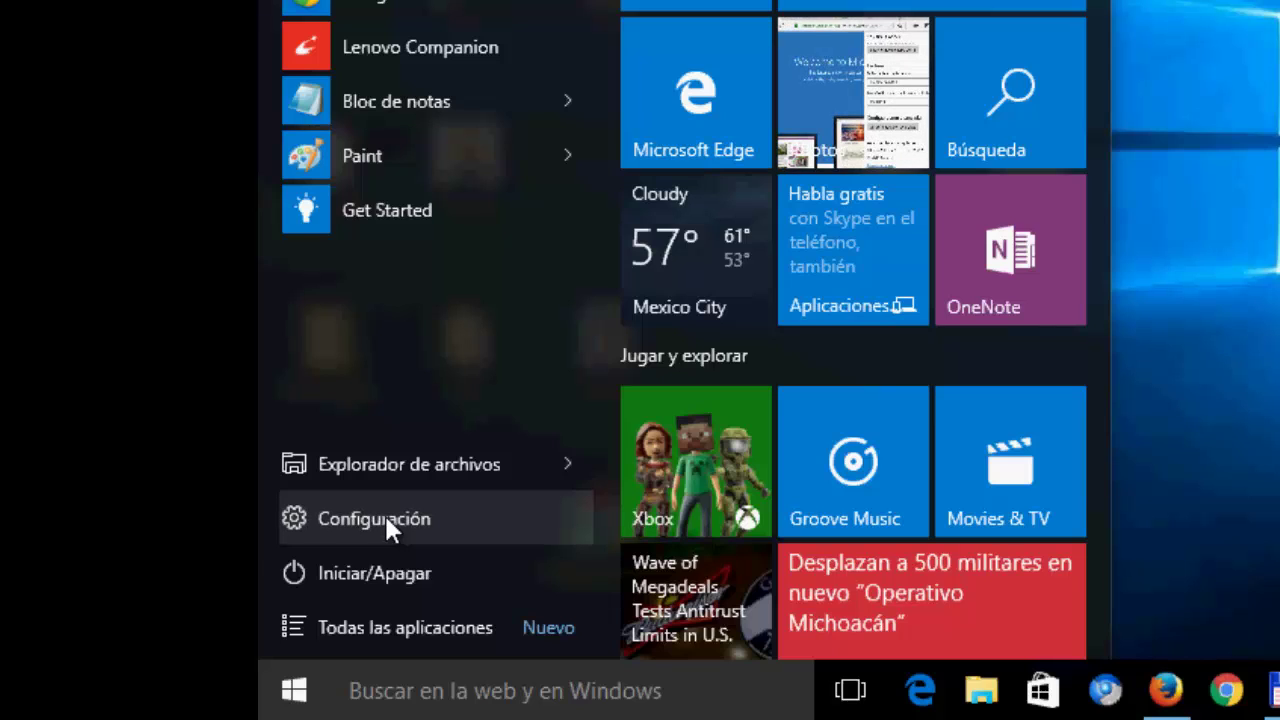
pyautogui.click(385, 517)
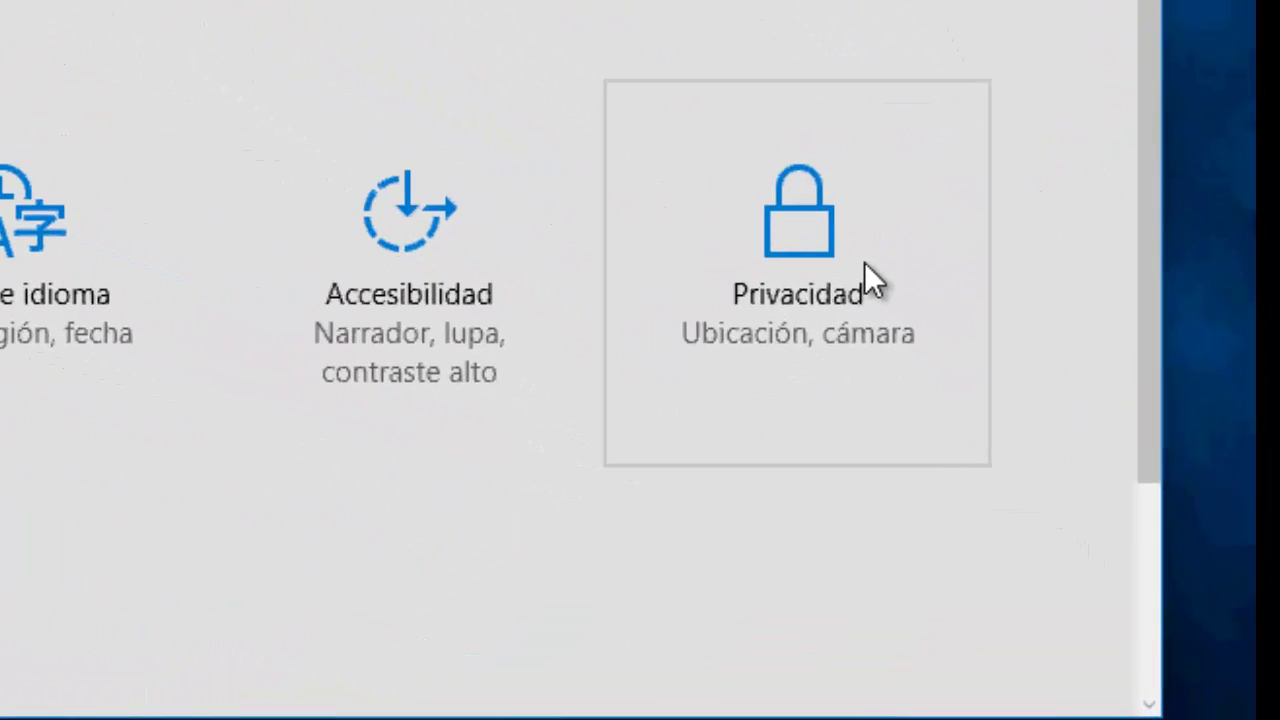
pyautogui.click(865, 266)
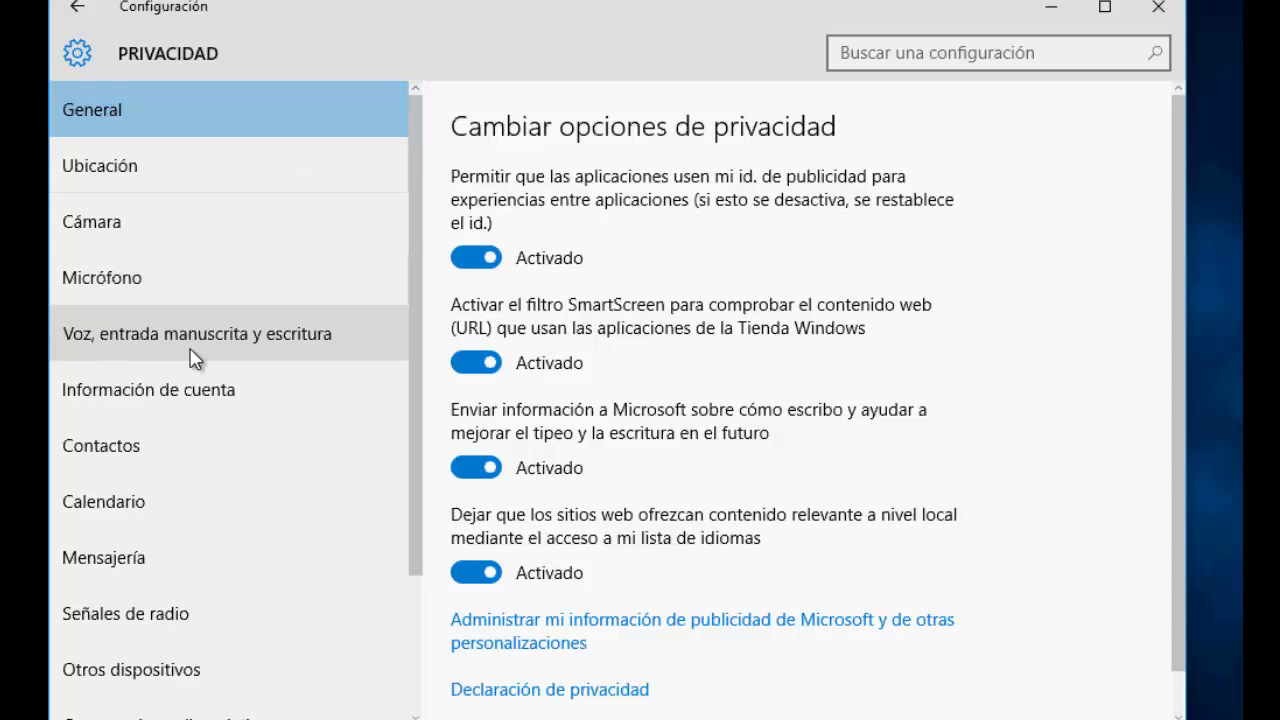
pyautogui.scroll(-3, 195, 360)
pyautogui.scroll(3, 195, 360)
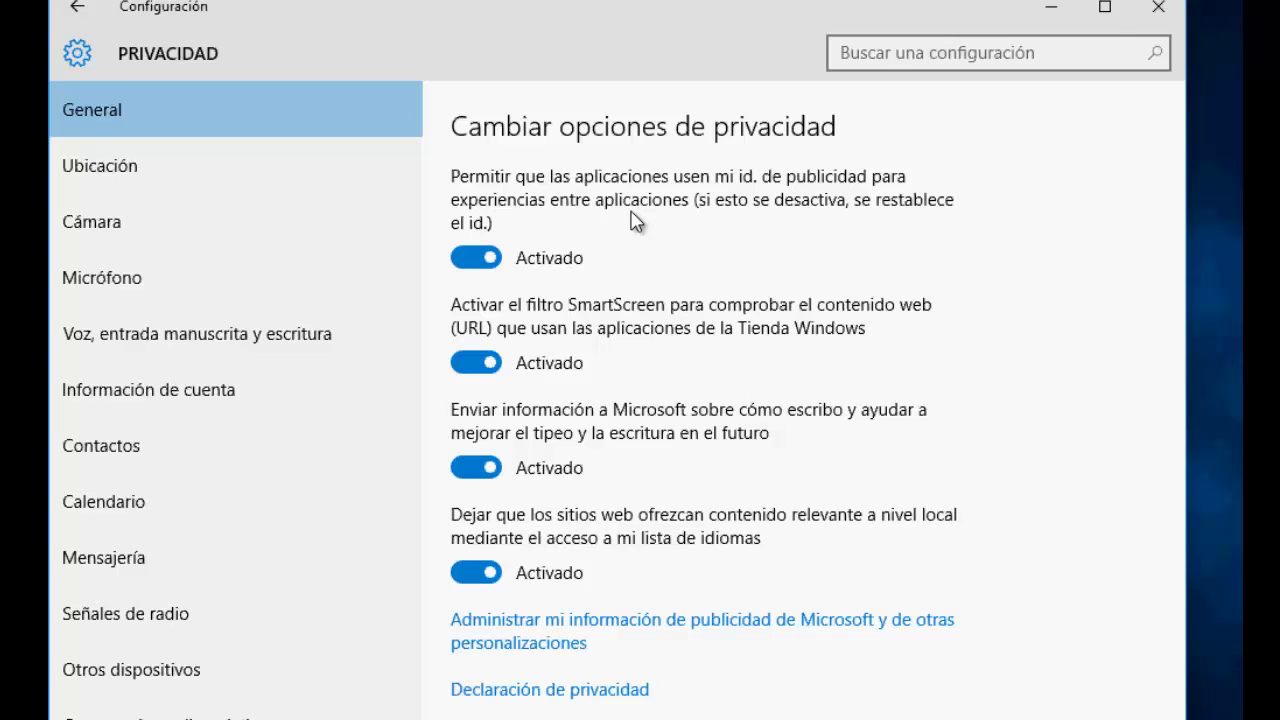
# Step: Turn off all four General privacy options: advertising ID, SmartScreen filter, sending typing information to Microsoft, and locally relevant content from the language list
pyautogui.click(478, 260)
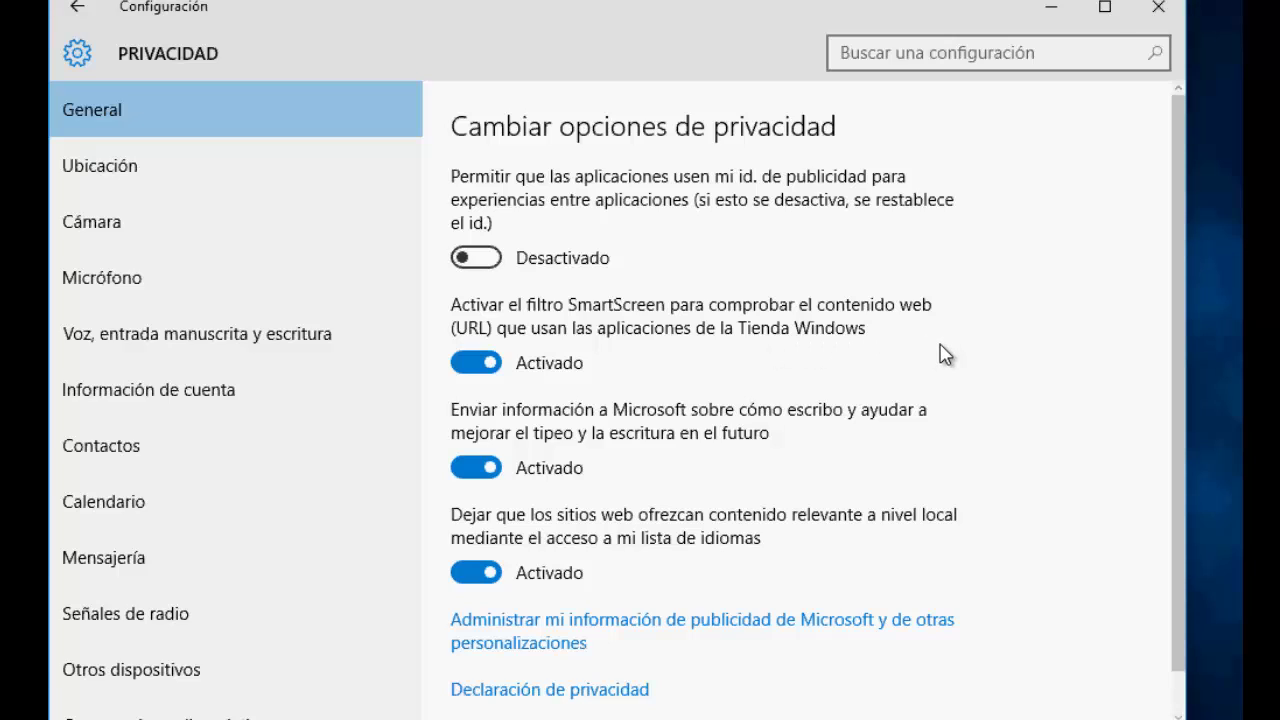
pyautogui.click(460, 367)
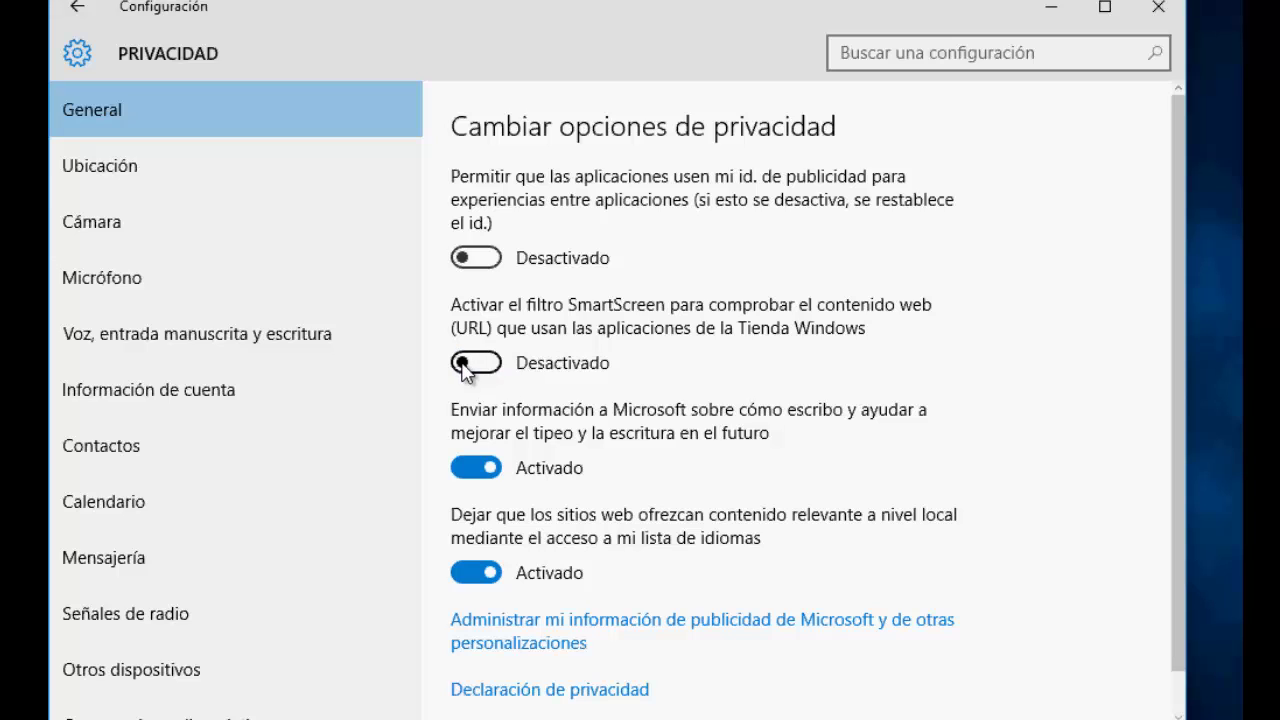
pyautogui.scroll(-1, 1088, 398)
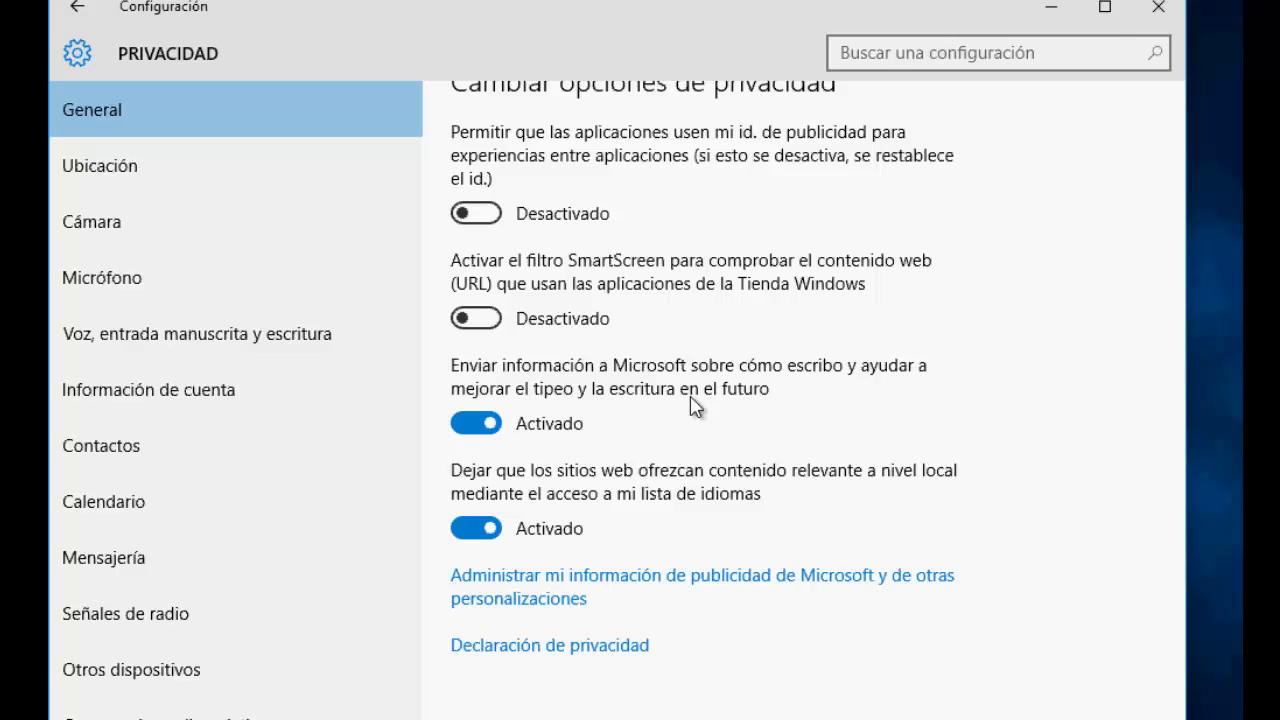
pyautogui.click(477, 424)
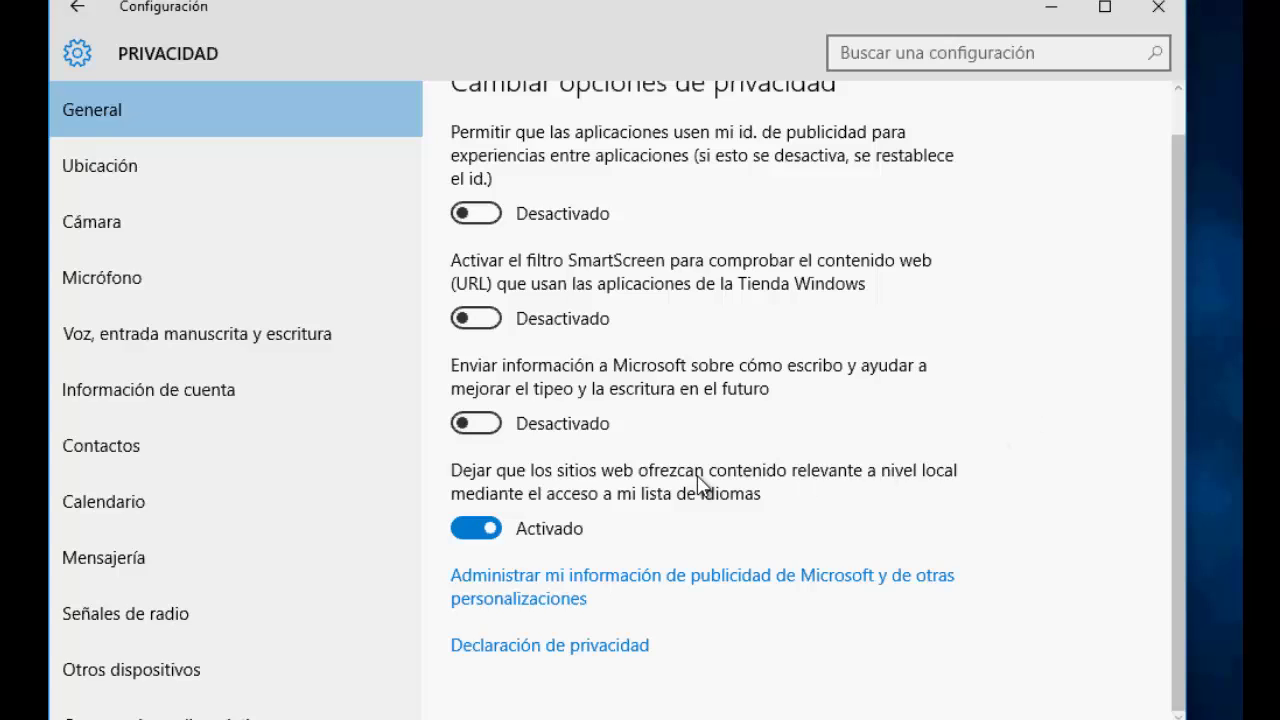
pyautogui.click(470, 529)
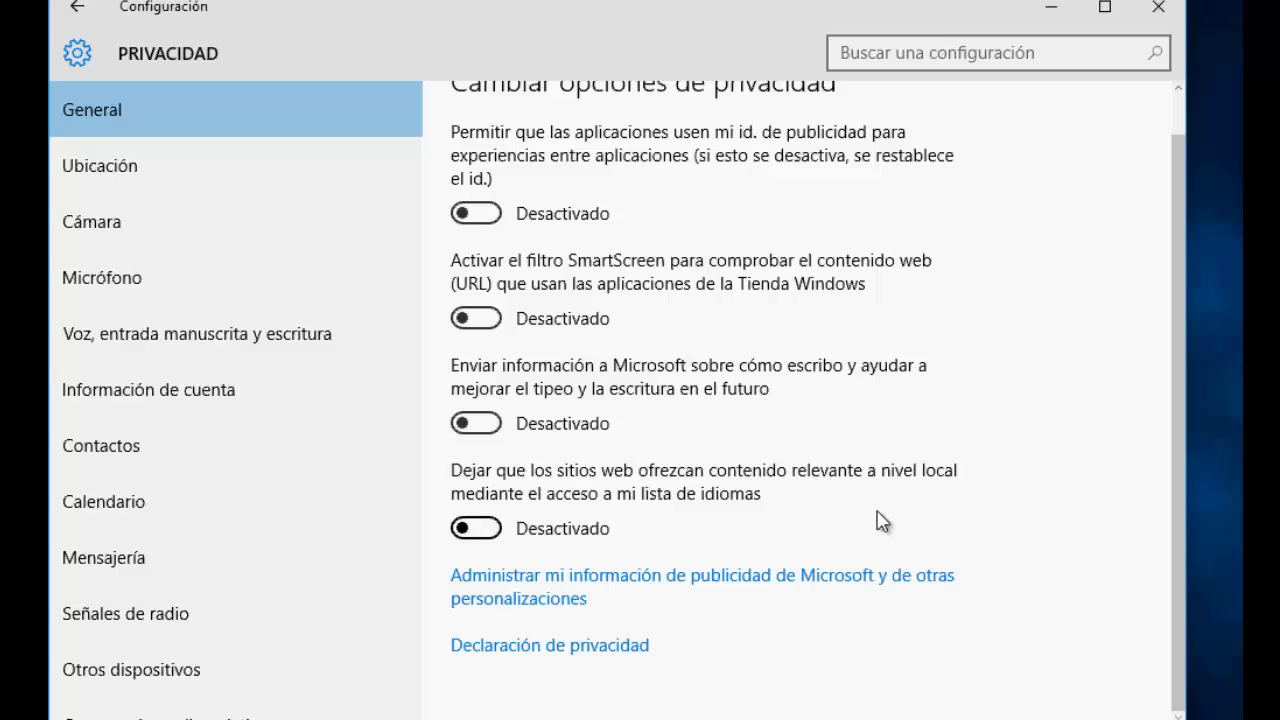
pyautogui.scroll(1, 1016, 512)
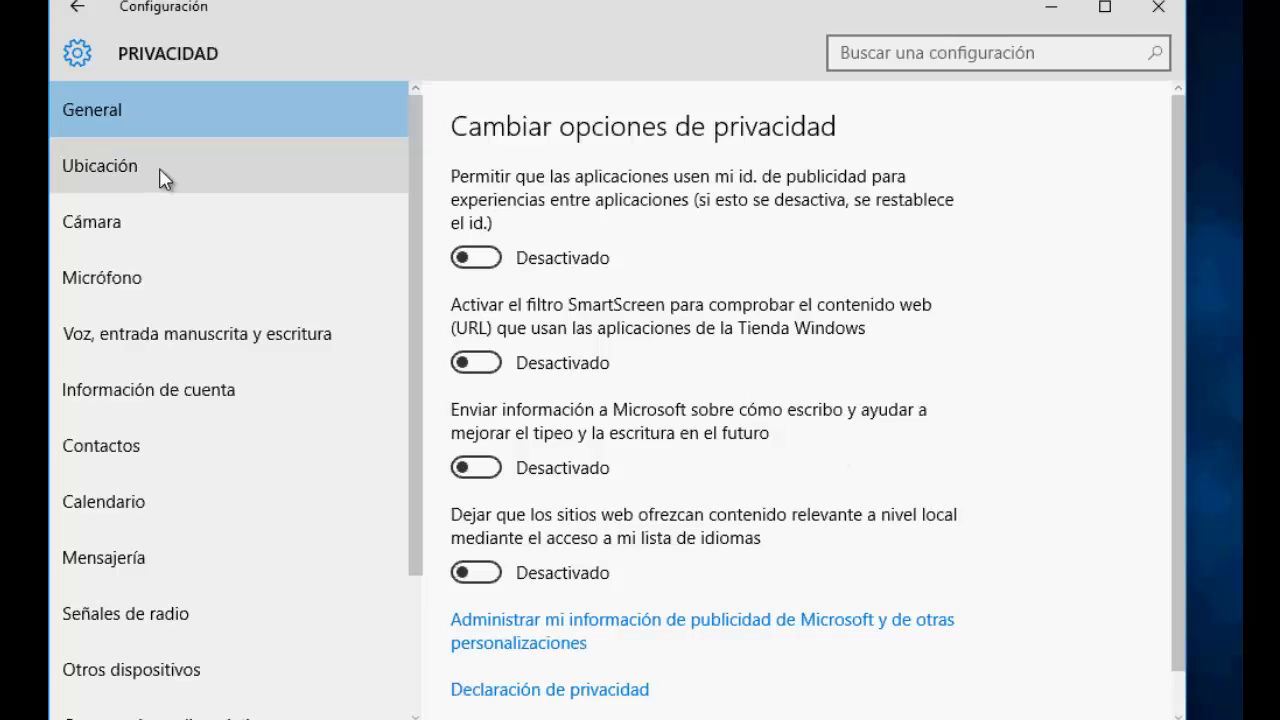
# Step: Examine the Ubicación privacy page, including the device location setting and the location history section
pyautogui.click(117, 183)
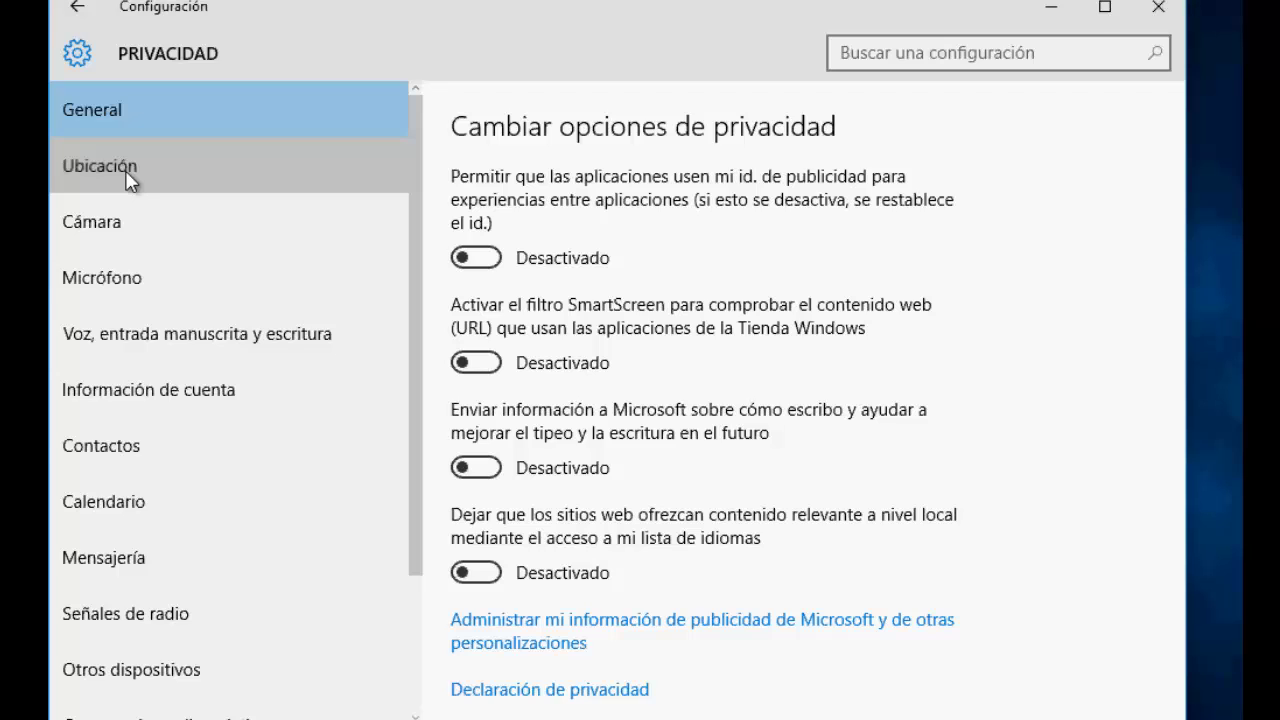
pyautogui.click(125, 170)
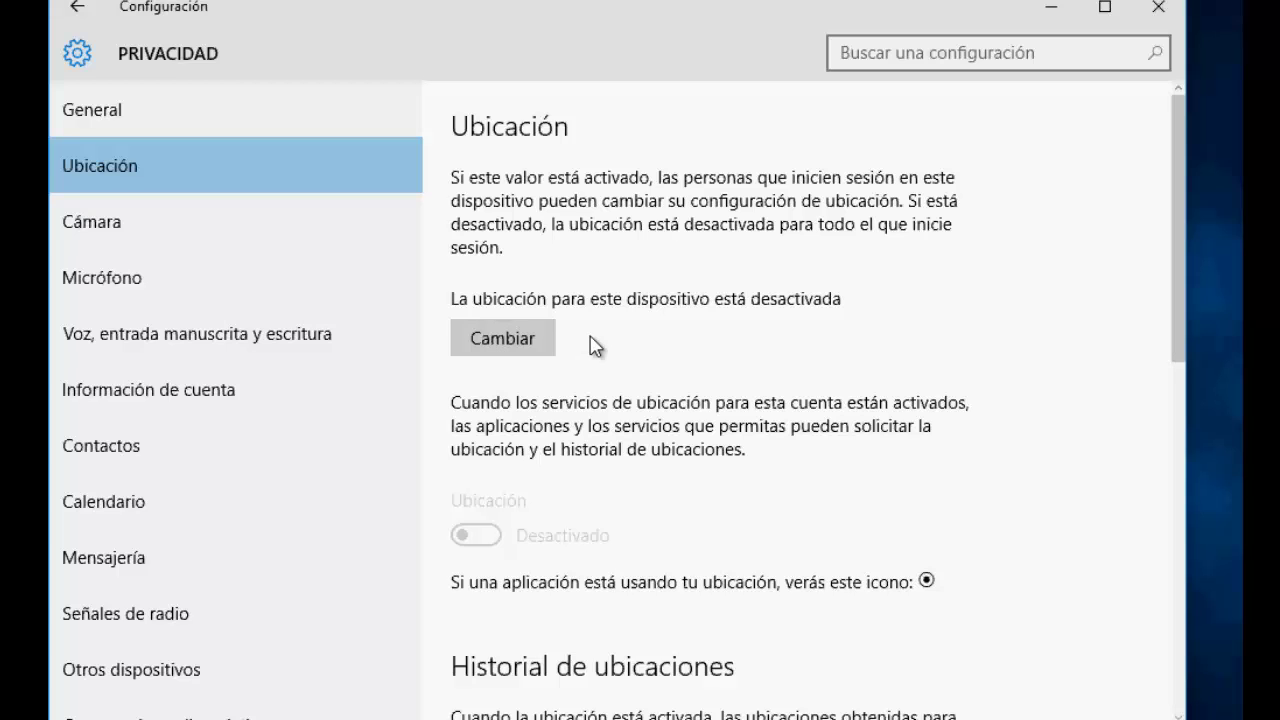
pyautogui.scroll(-2, 790, 377)
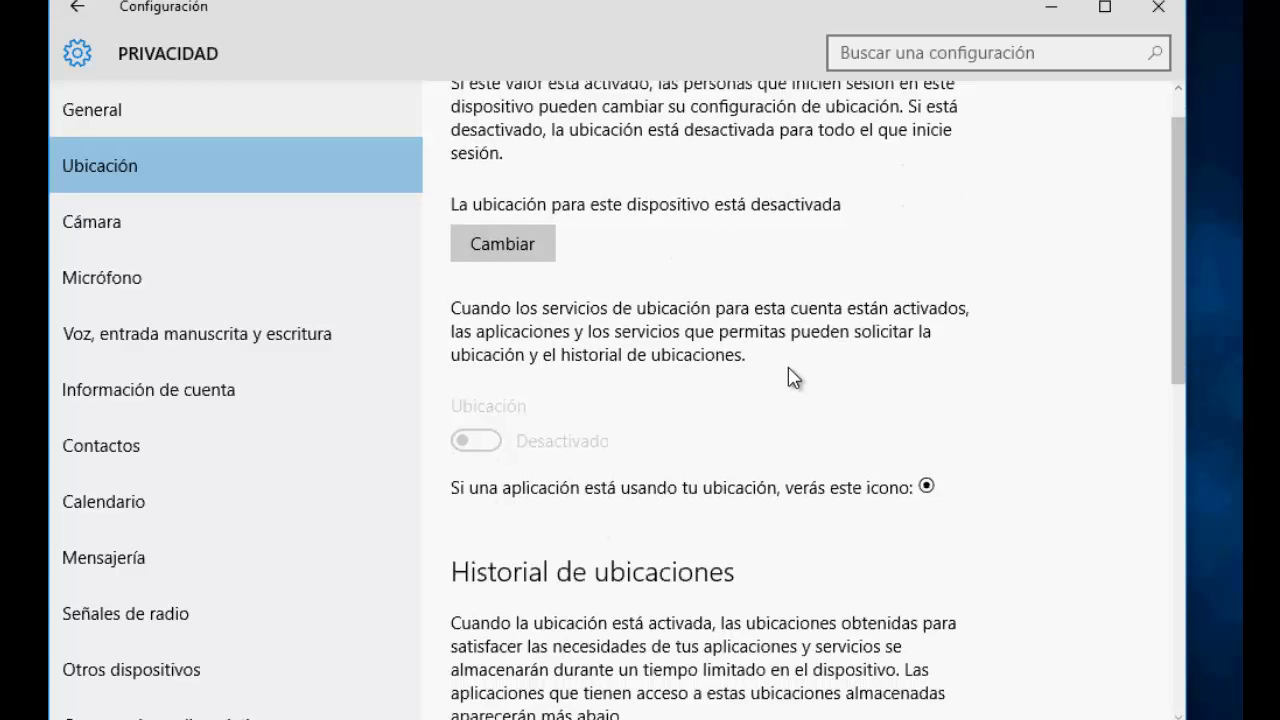
pyautogui.scroll(-1, 790, 377)
pyautogui.scroll(3, 790, 377)
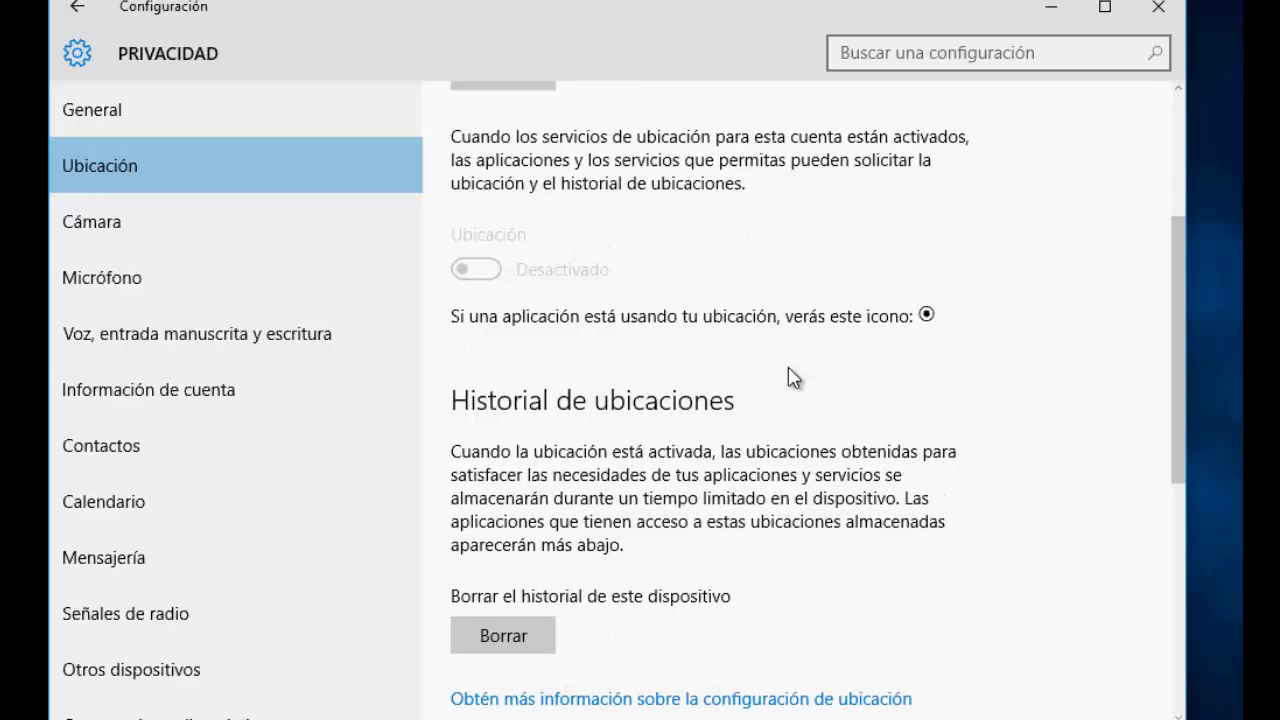
pyautogui.scroll(-1, 988, 377)
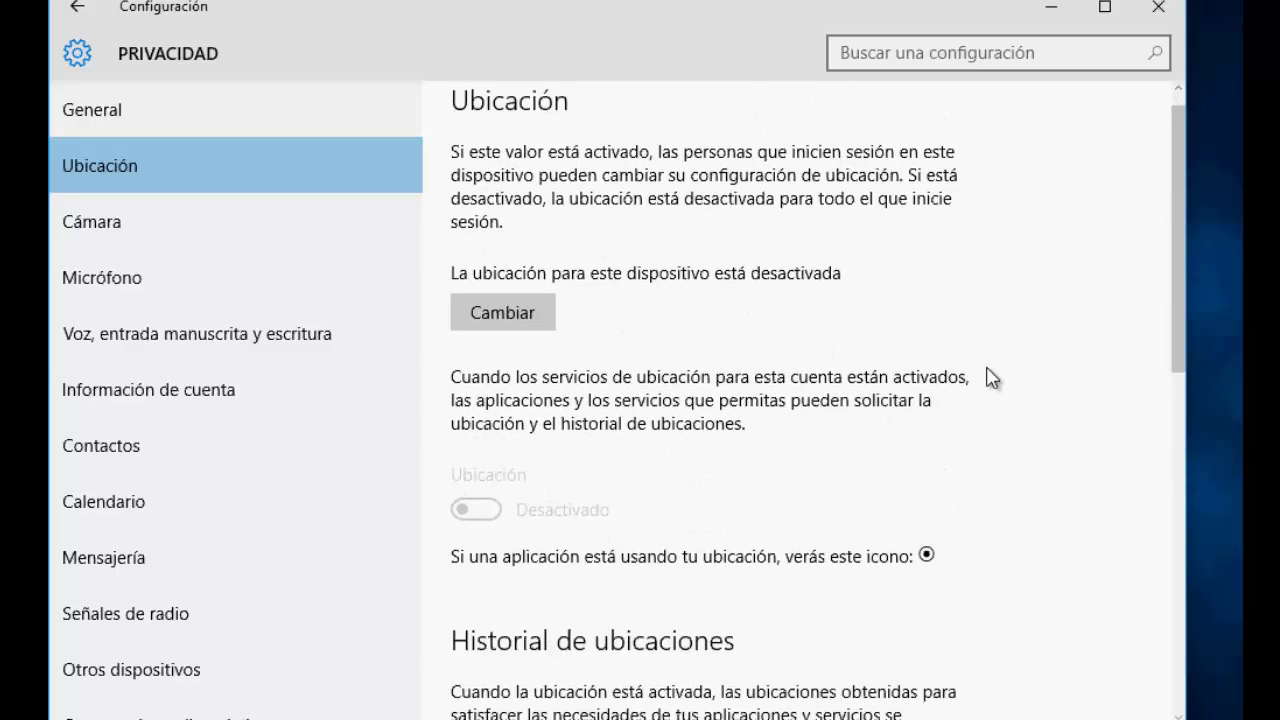
pyautogui.scroll(1, 992, 378)
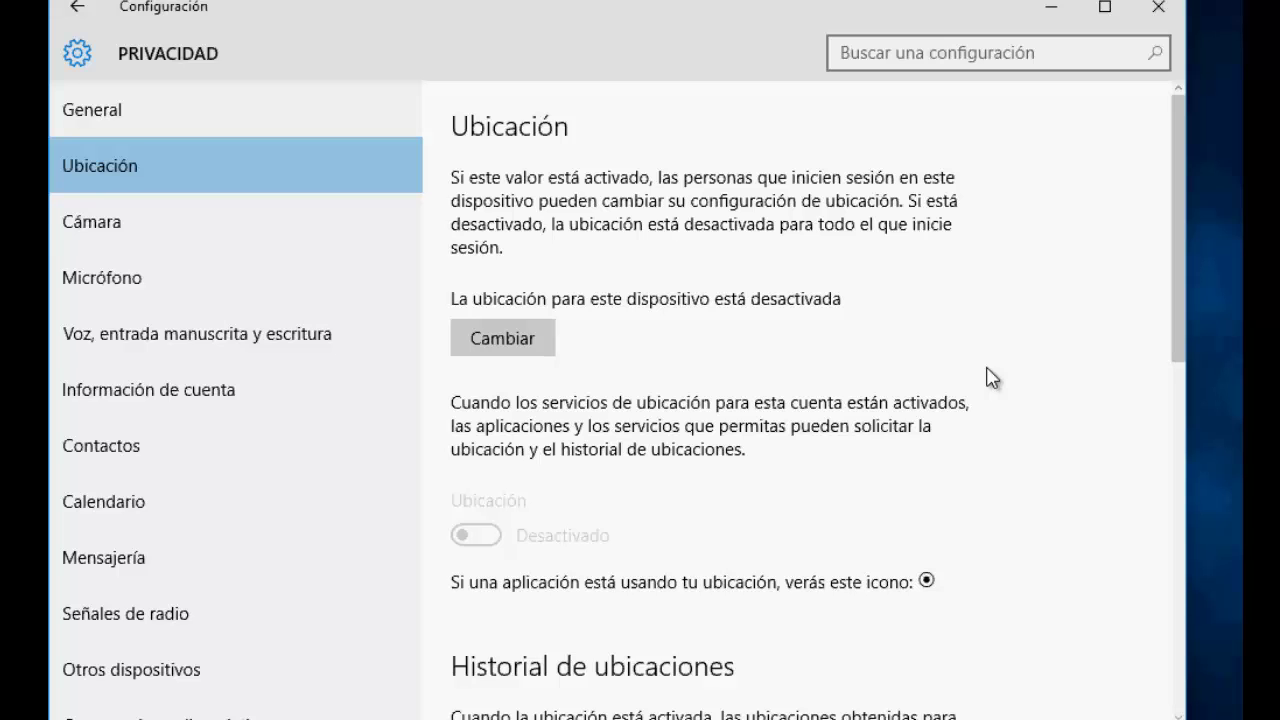
pyautogui.scroll(-3, 988, 377)
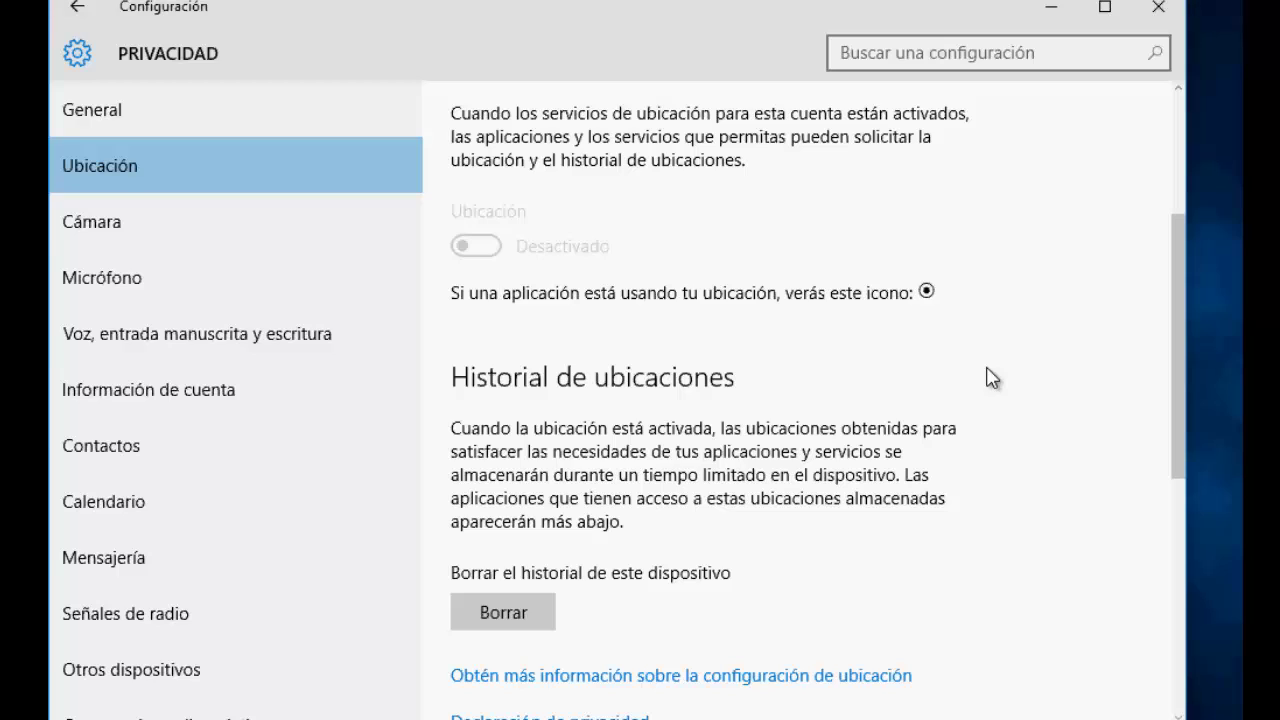
# Step: Review the Cámara privacy page and the list of apps allowed to use the camera
pyautogui.click(87, 219)
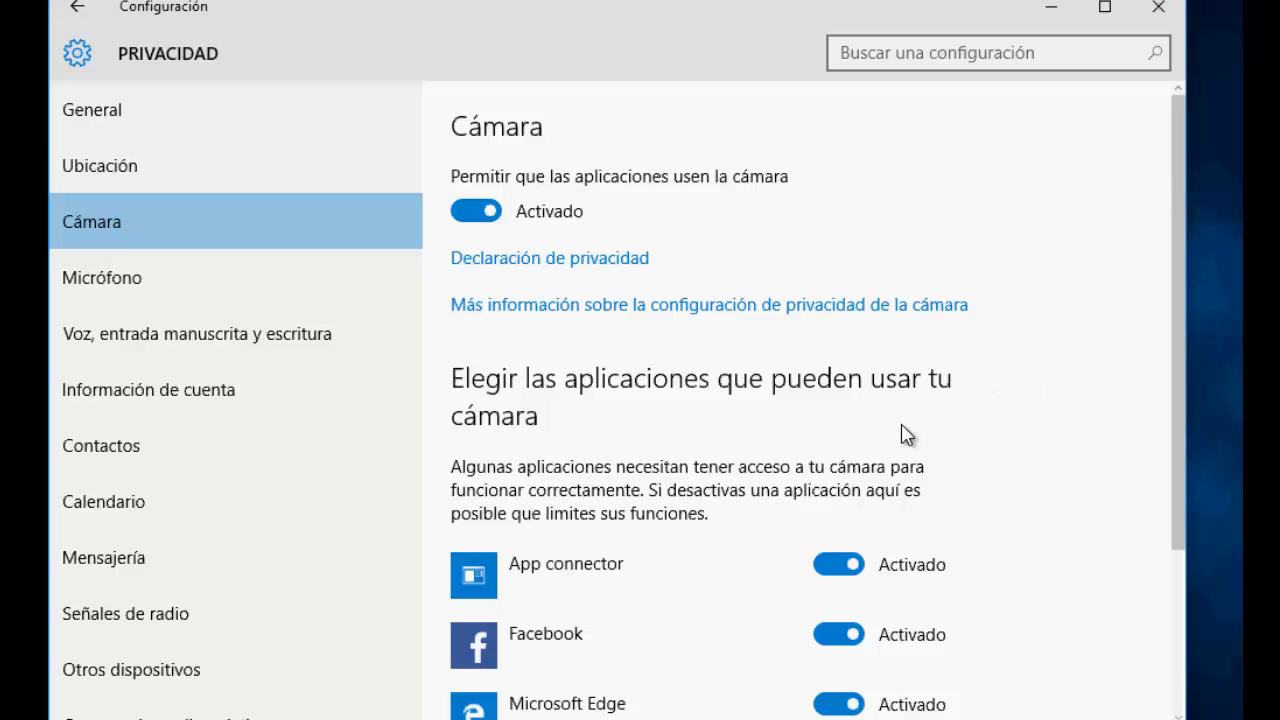
pyautogui.scroll(-2, 929, 386)
pyautogui.scroll(-3, 929, 386)
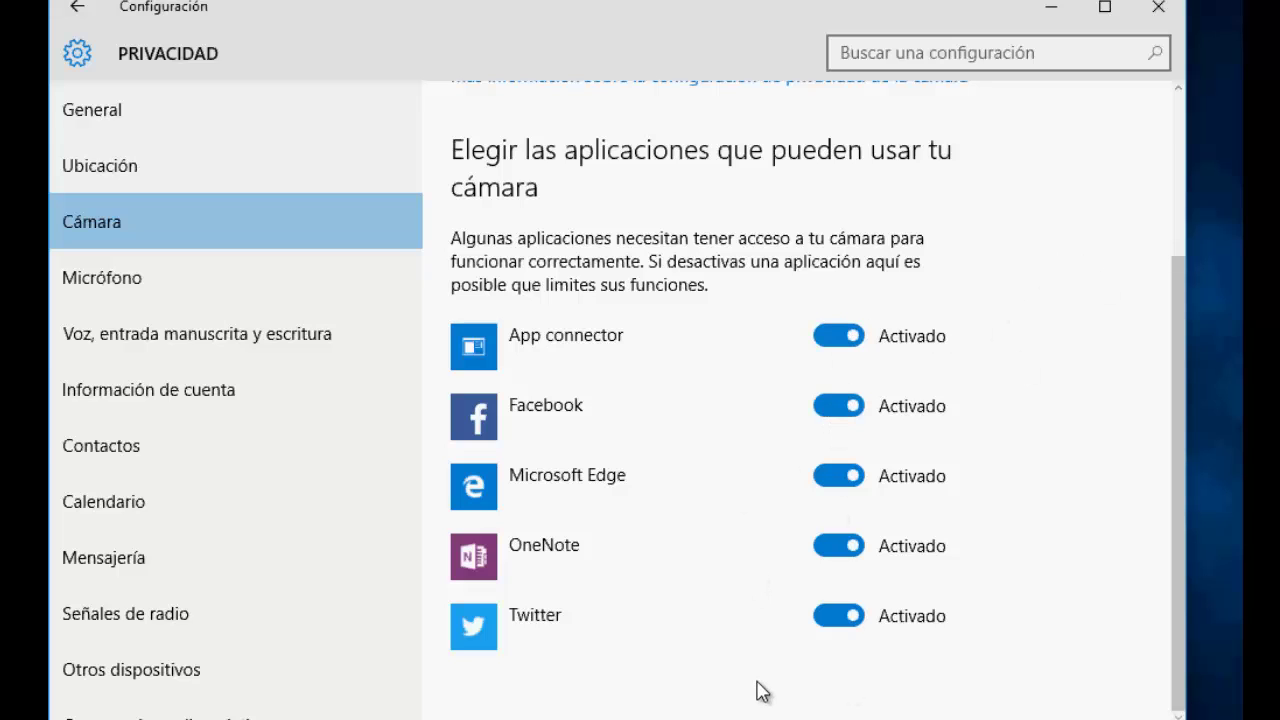
pyautogui.scroll(3, 594, 647)
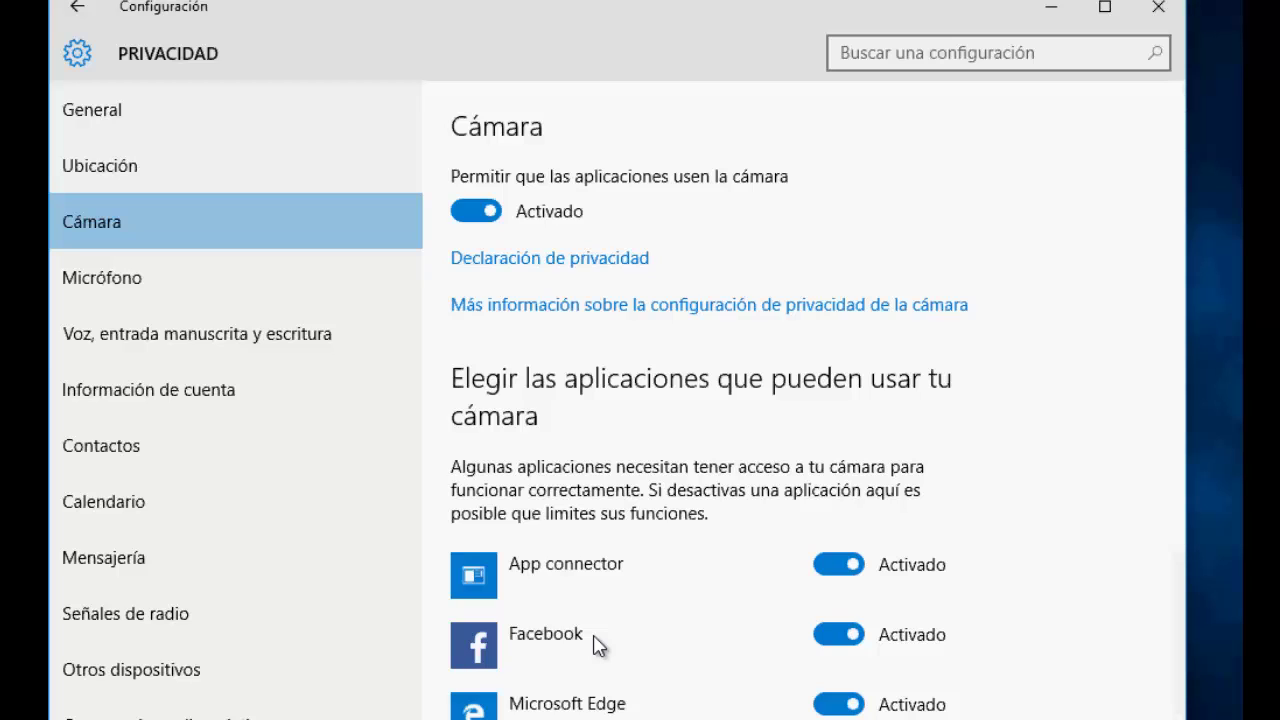
pyautogui.scroll(-2, 751, 614)
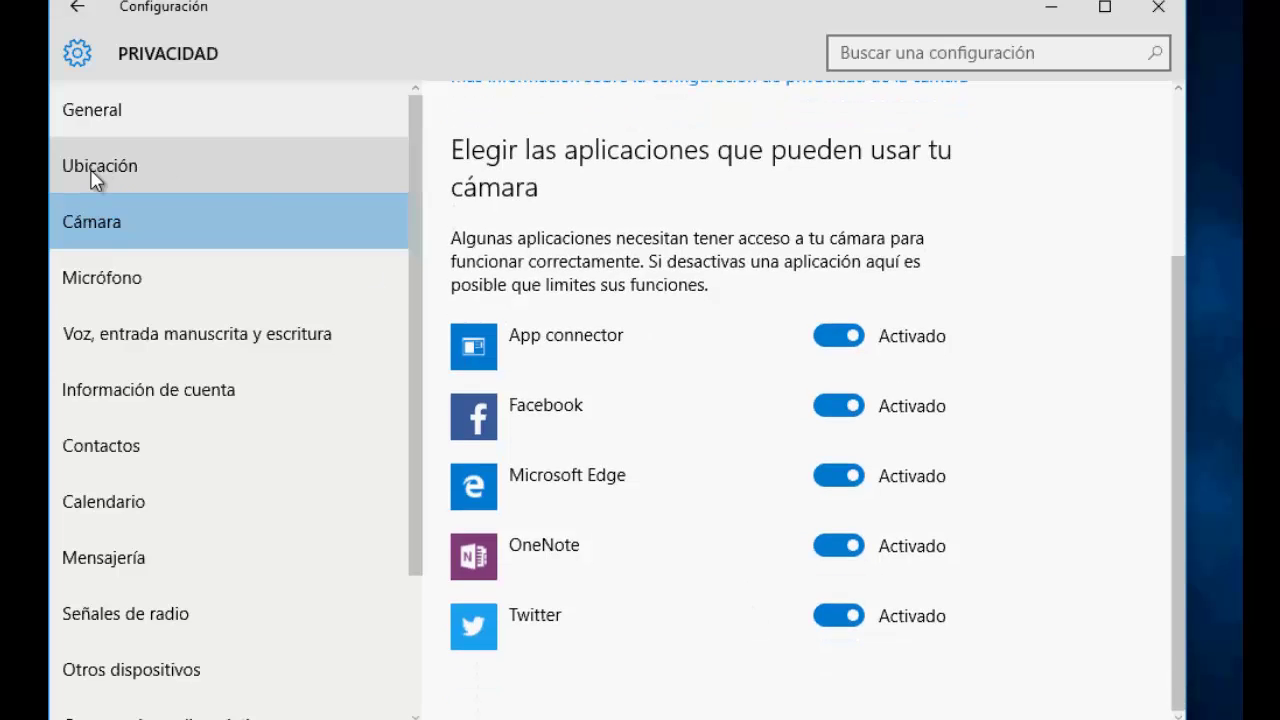
# Step: Review the Micrófono privacy page and the list of apps allowed to use the microphone
pyautogui.click(158, 282)
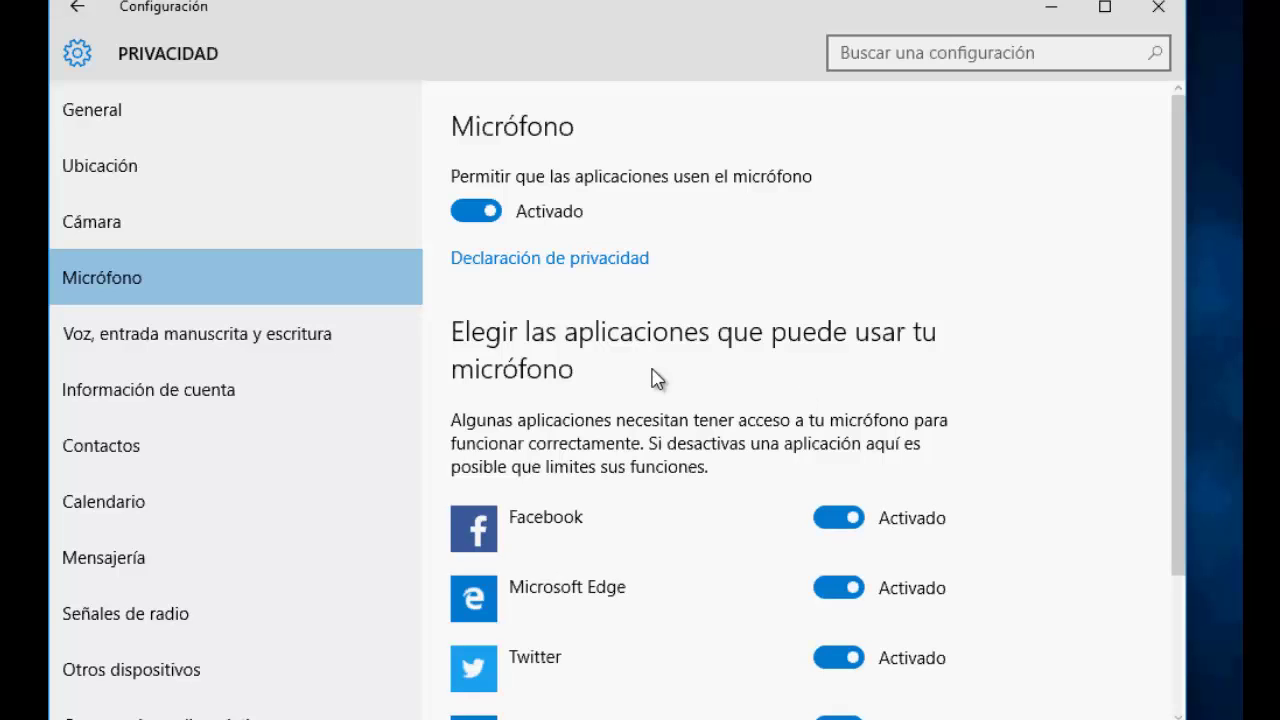
pyautogui.scroll(-4, 655, 378)
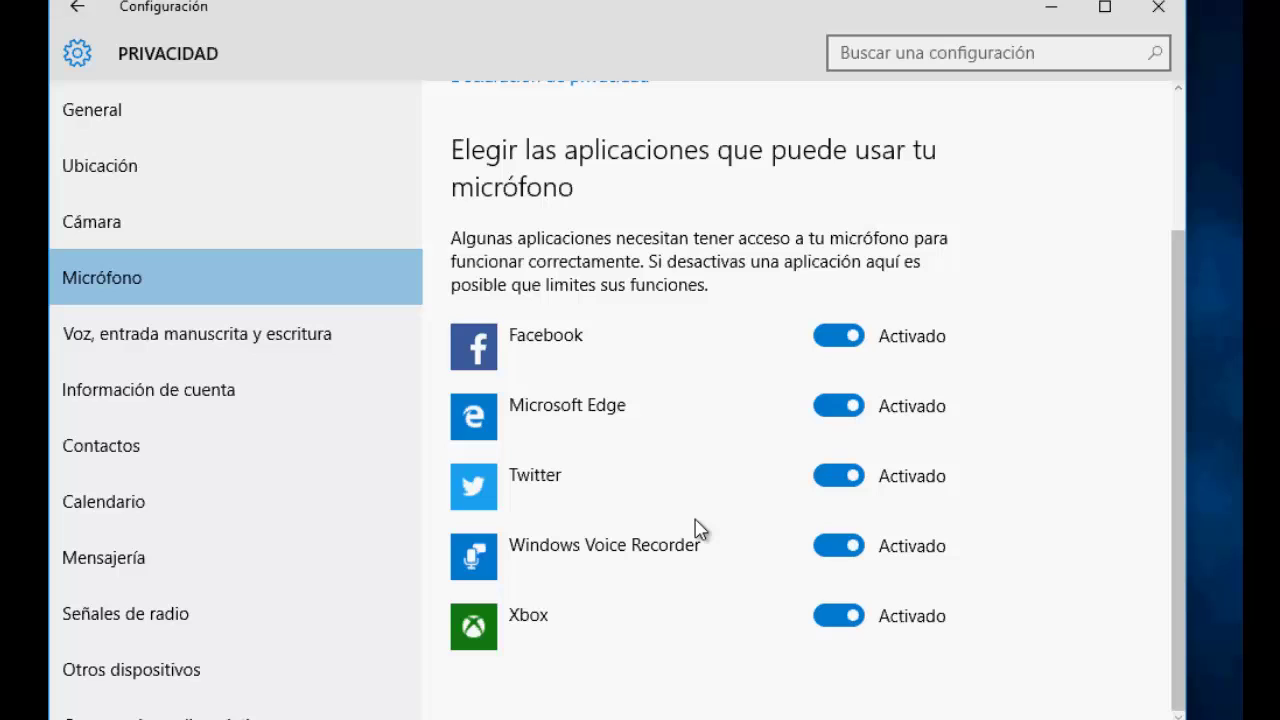
pyautogui.scroll(4, 709, 523)
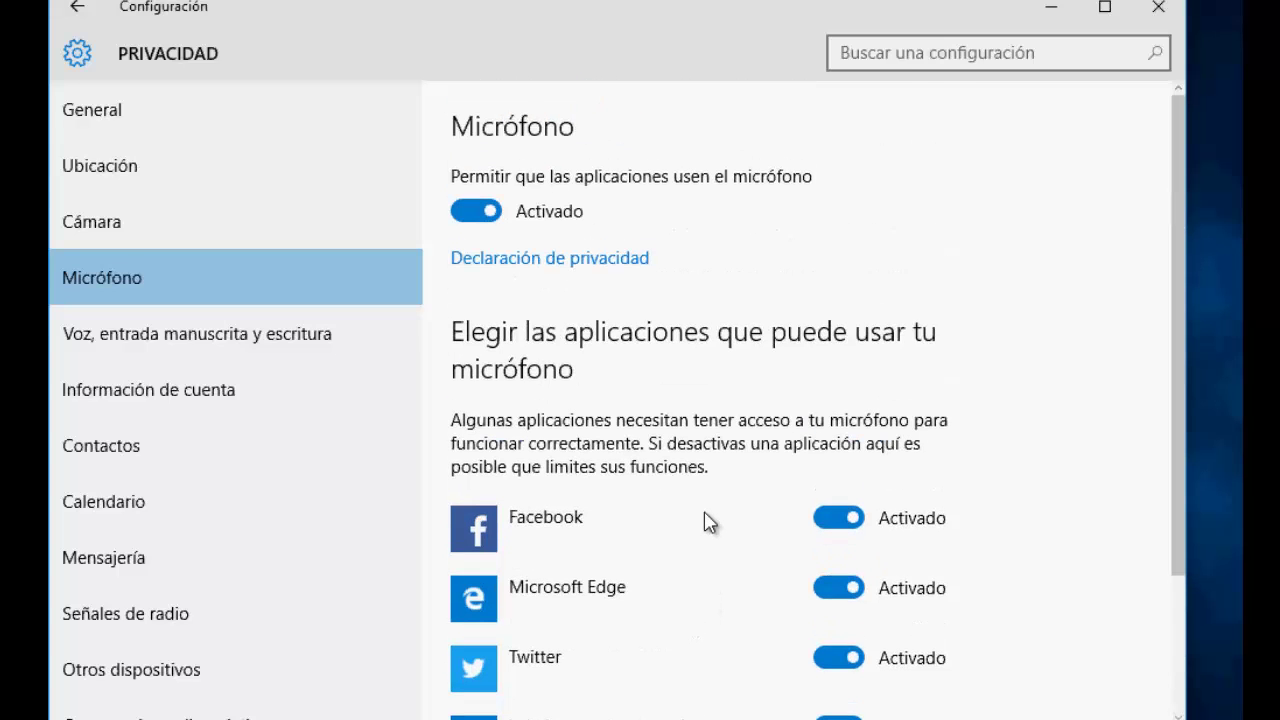
pyautogui.scroll(-4, 709, 523)
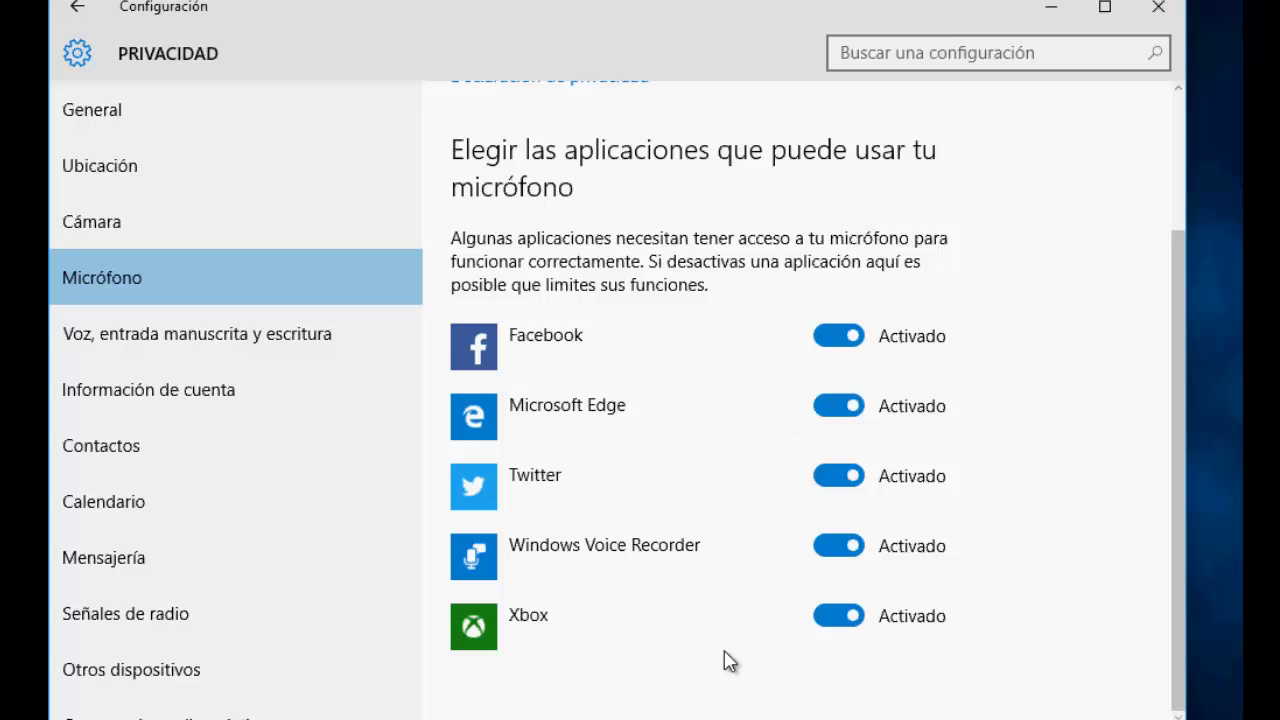
pyautogui.scroll(3, 726, 660)
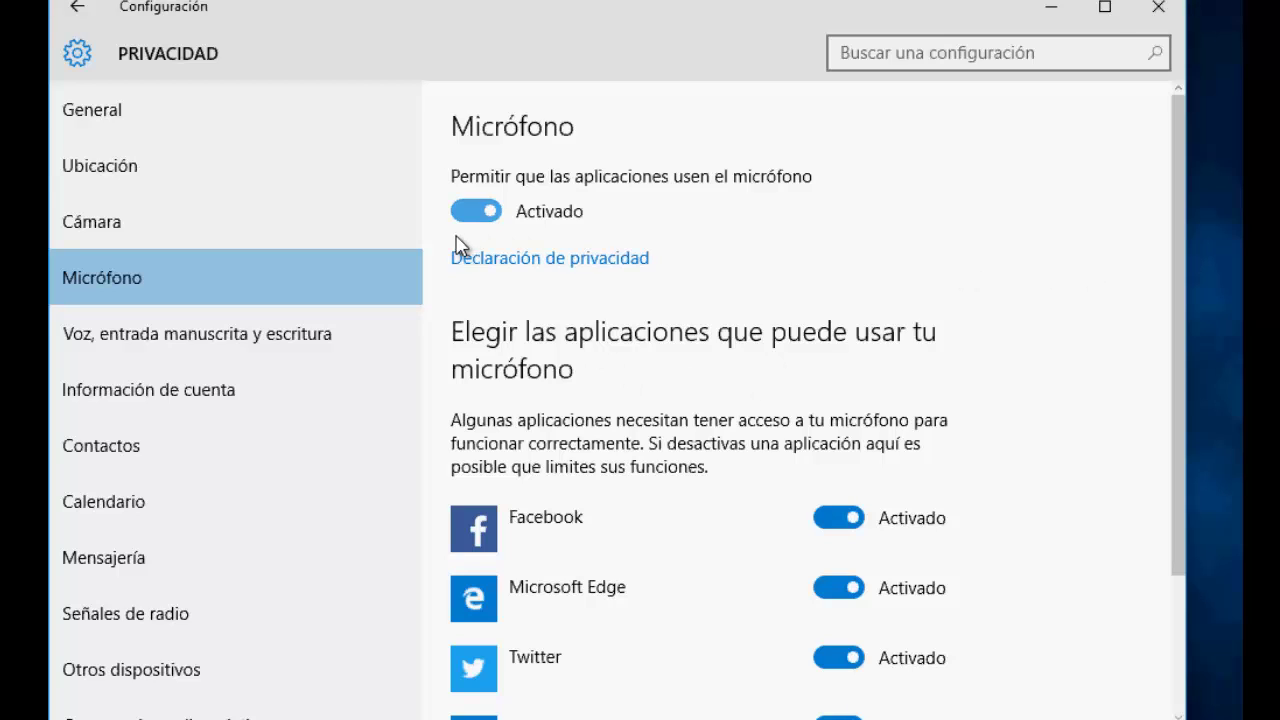
# Step: Review the privacy pages for Voz, entrada manuscrita y escritura, Información de cuenta, Contactos and Calendario
pyautogui.click(116, 338)
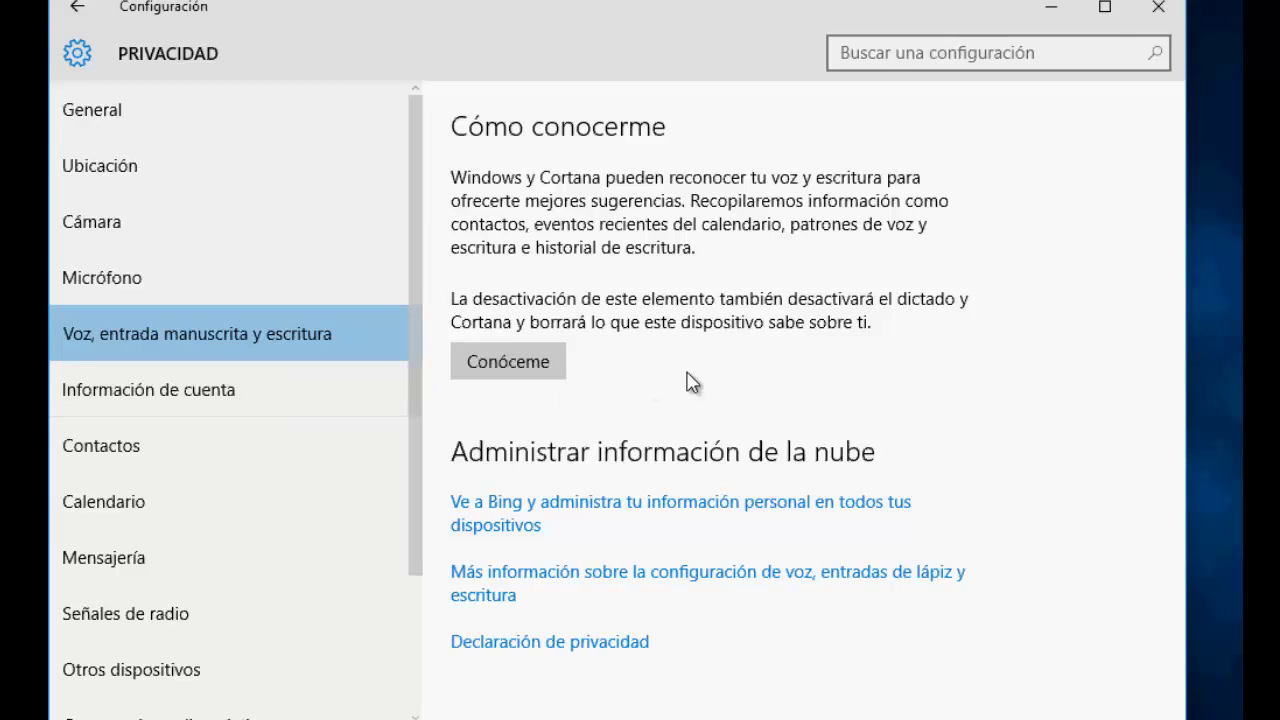
pyautogui.click(143, 391)
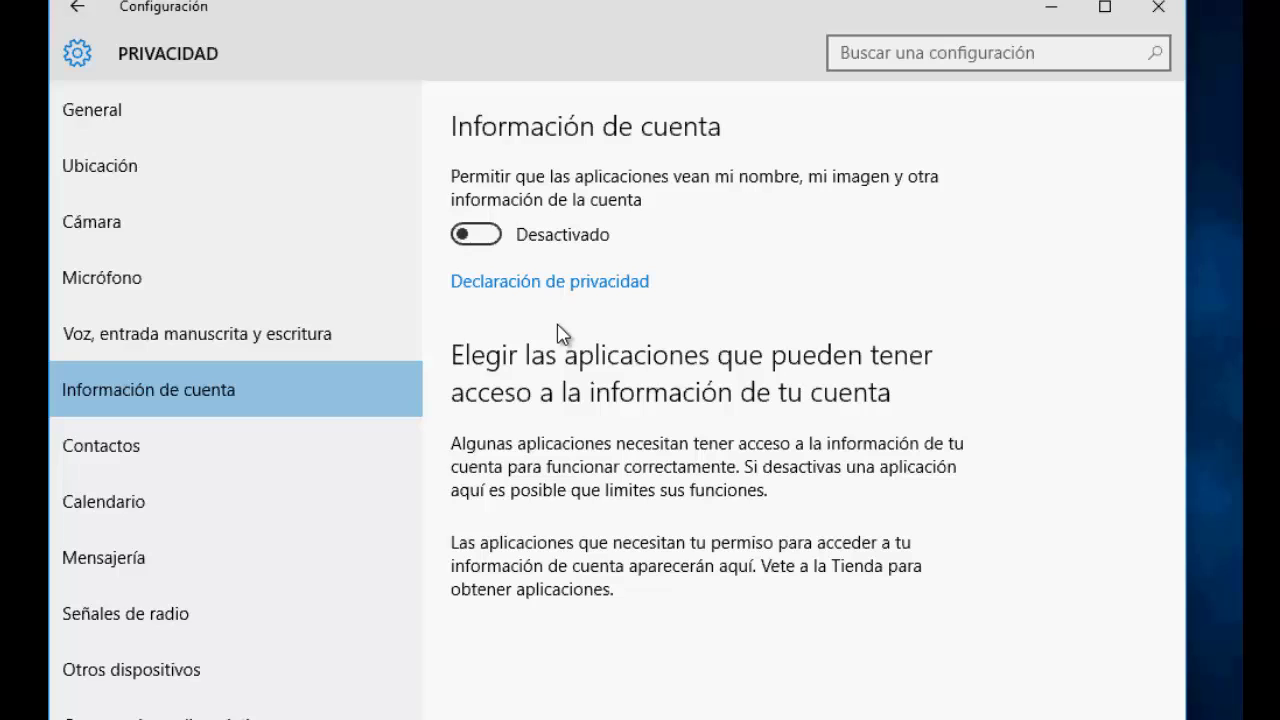
pyautogui.scroll(-3, 150, 450)
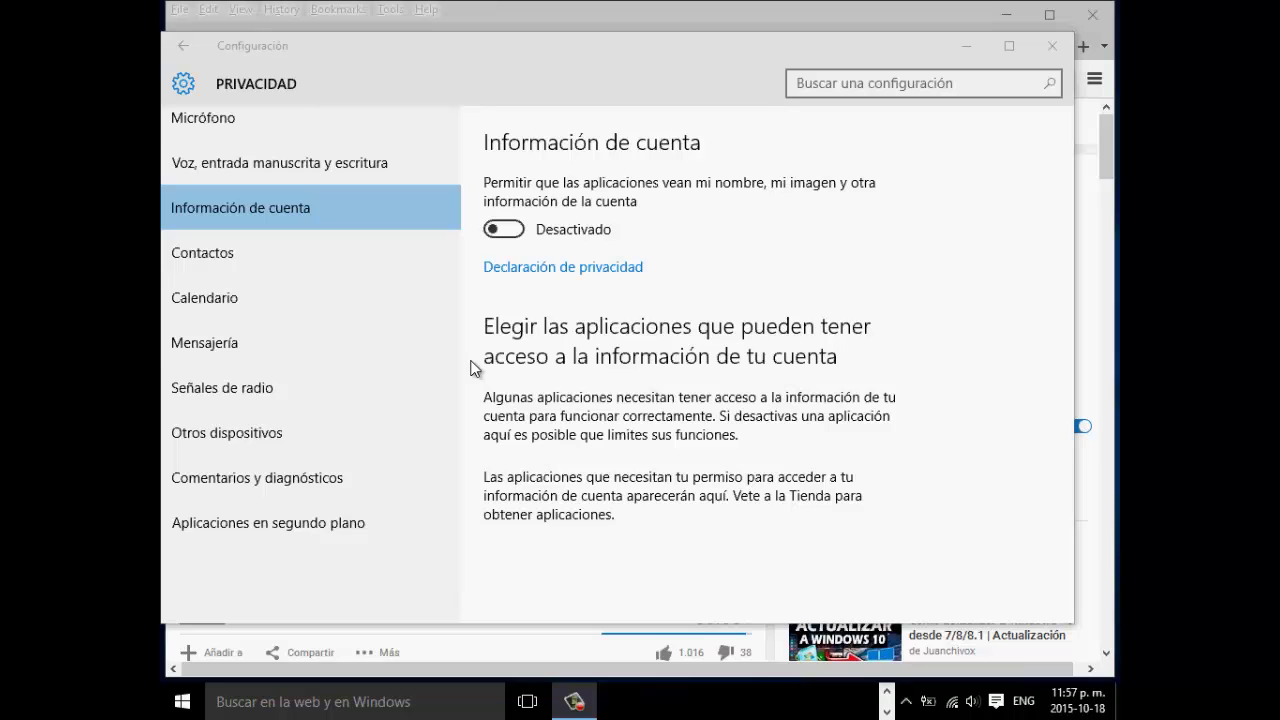
pyautogui.click(237, 255)
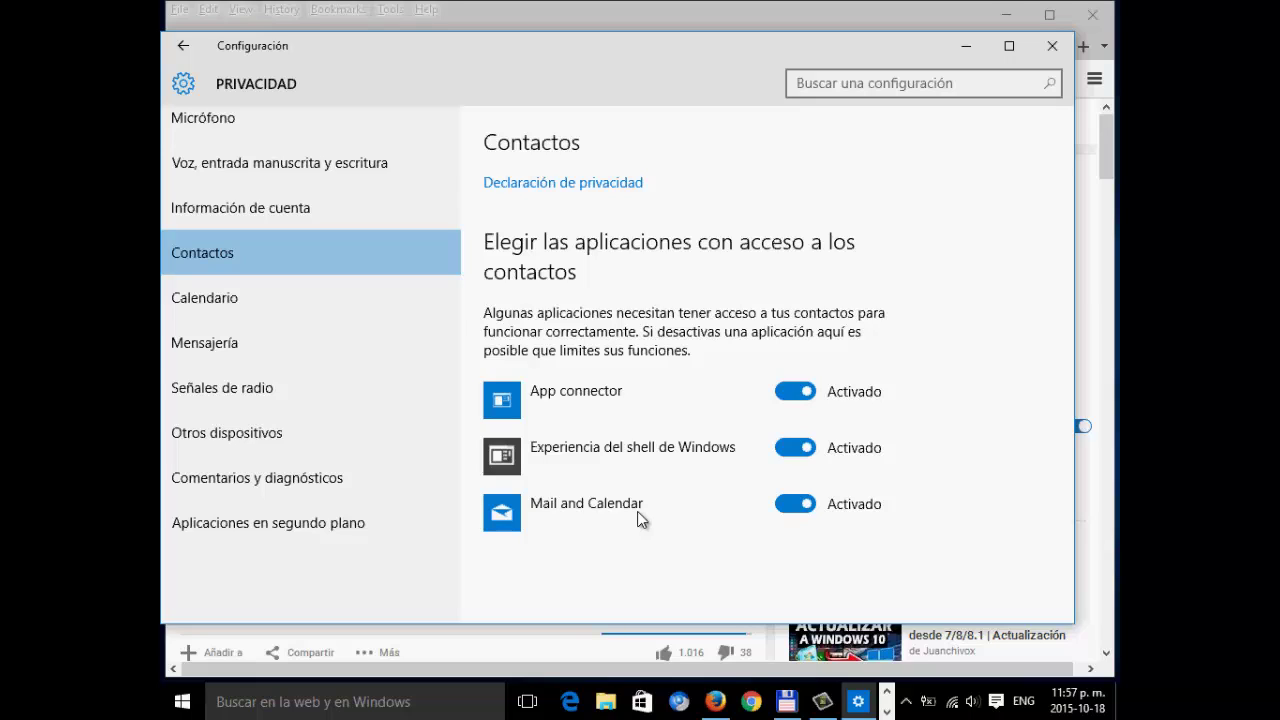
pyautogui.click(248, 305)
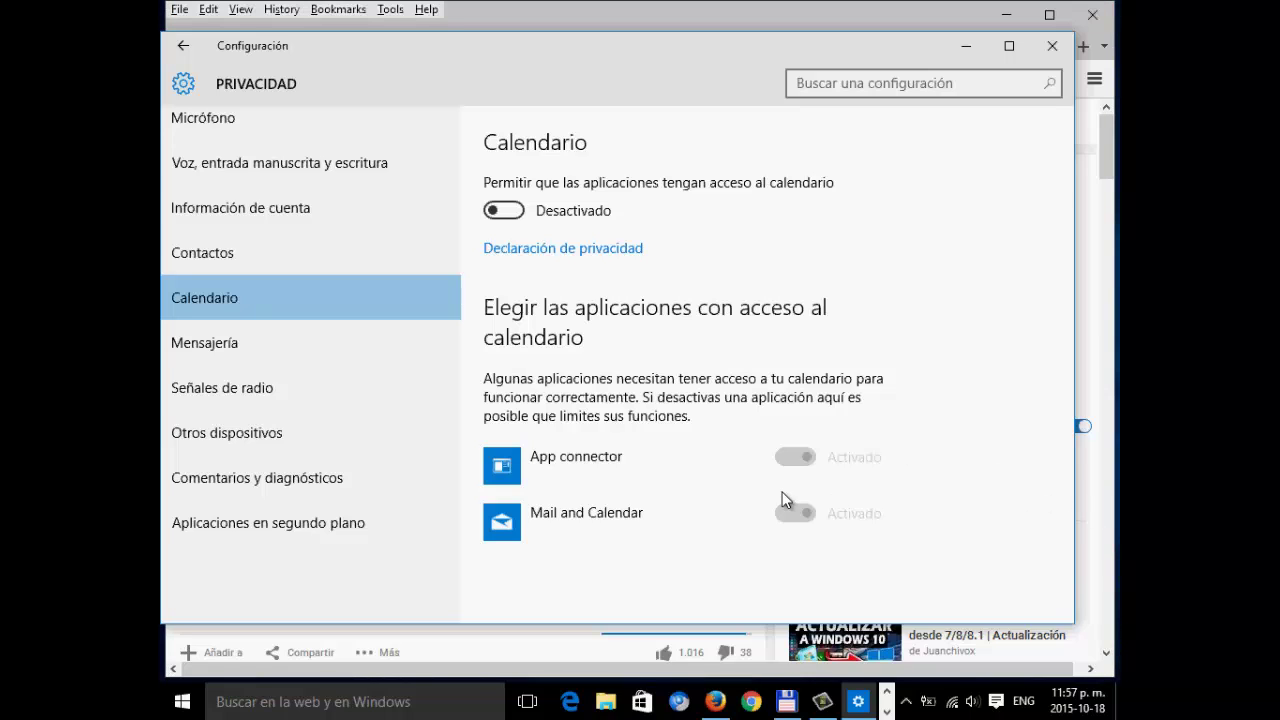
# Step: Turn off app permission to read or send messages under Mensajería and to control radios under Señales de radio
pyautogui.click(206, 340)
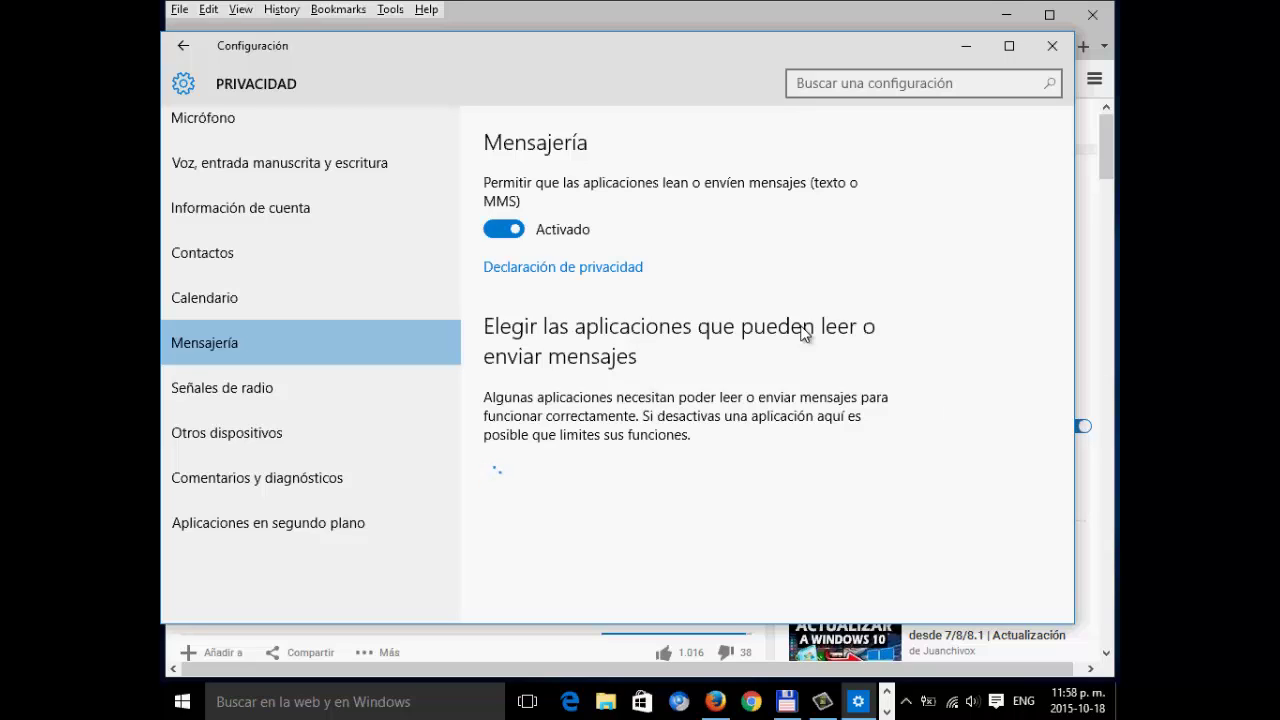
pyautogui.click(503, 232)
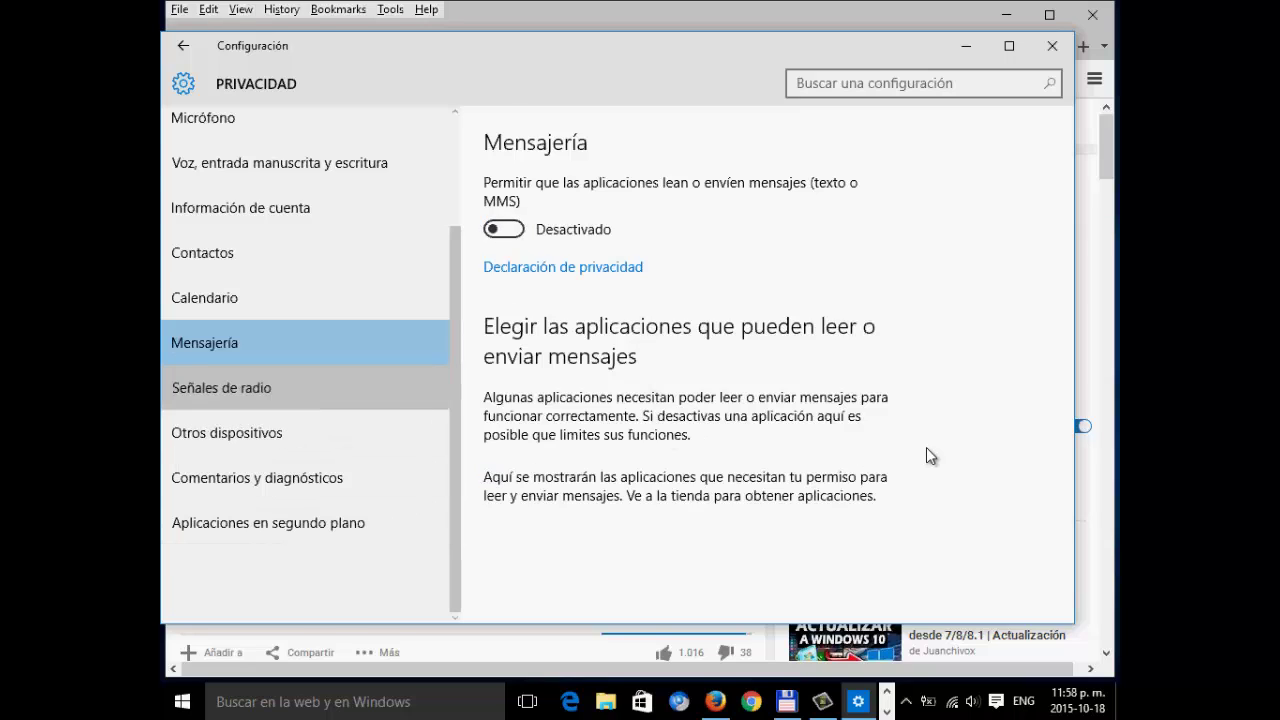
pyautogui.press('Down')
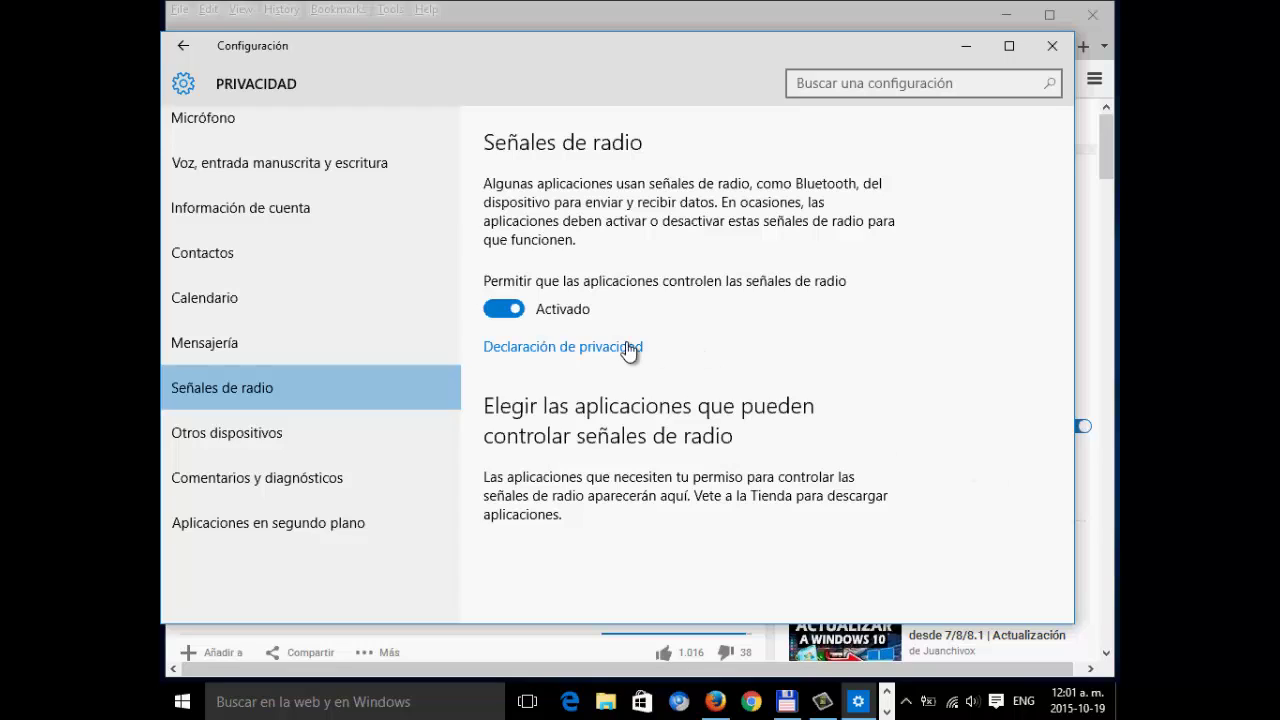
pyautogui.click(492, 310)
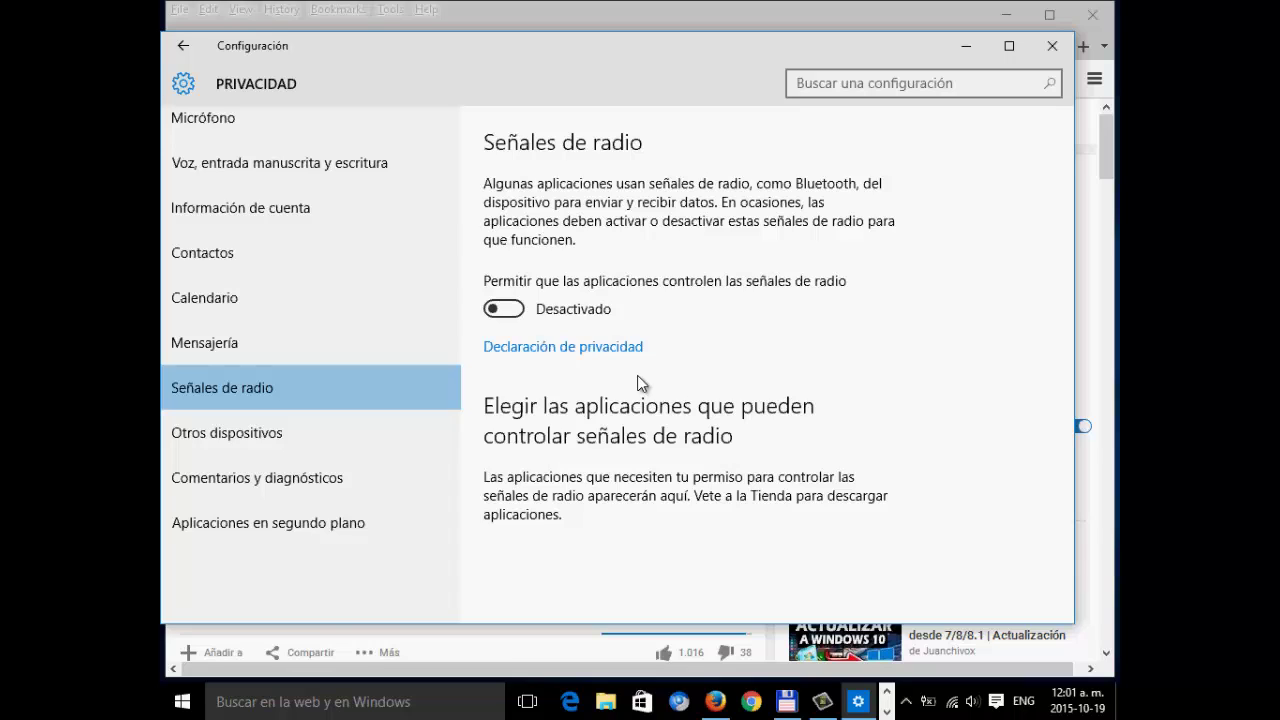
# Step: Review the Otros dispositivos privacy page, covering device synchronization, trusted devices and the apps allowed to use the SSM
pyautogui.click(245, 436)
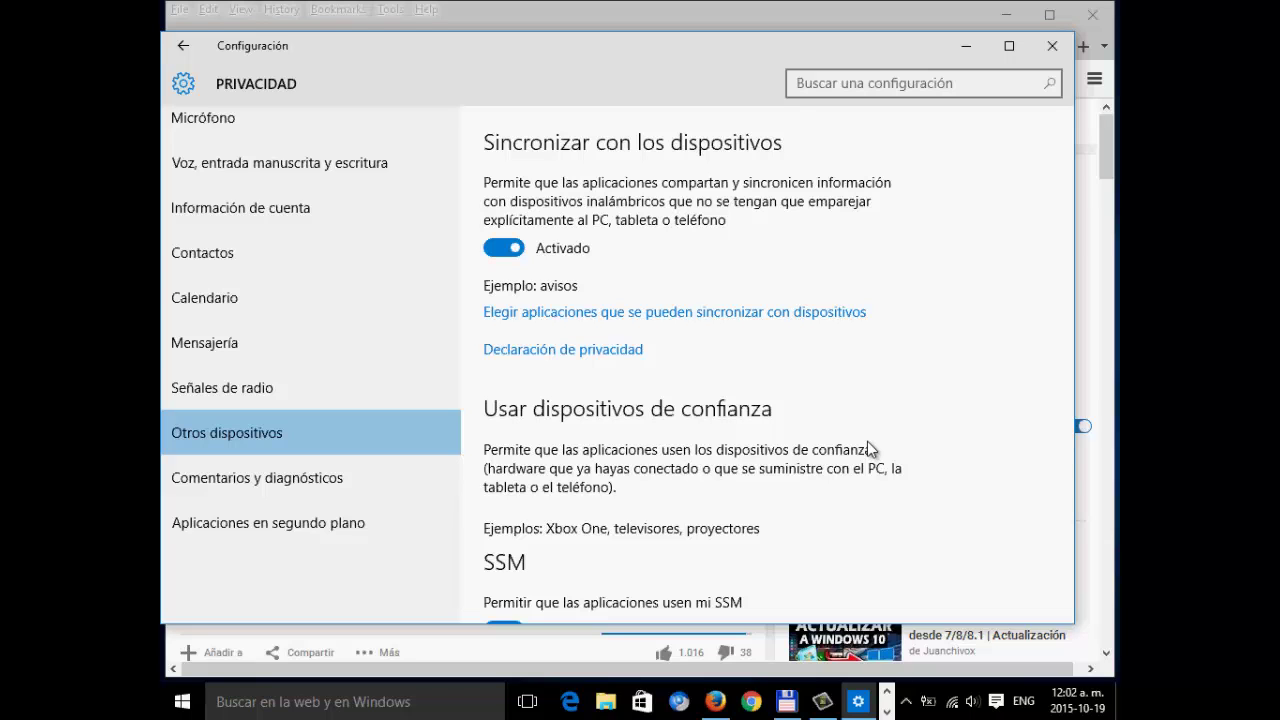
pyautogui.scroll(-1, 867, 438)
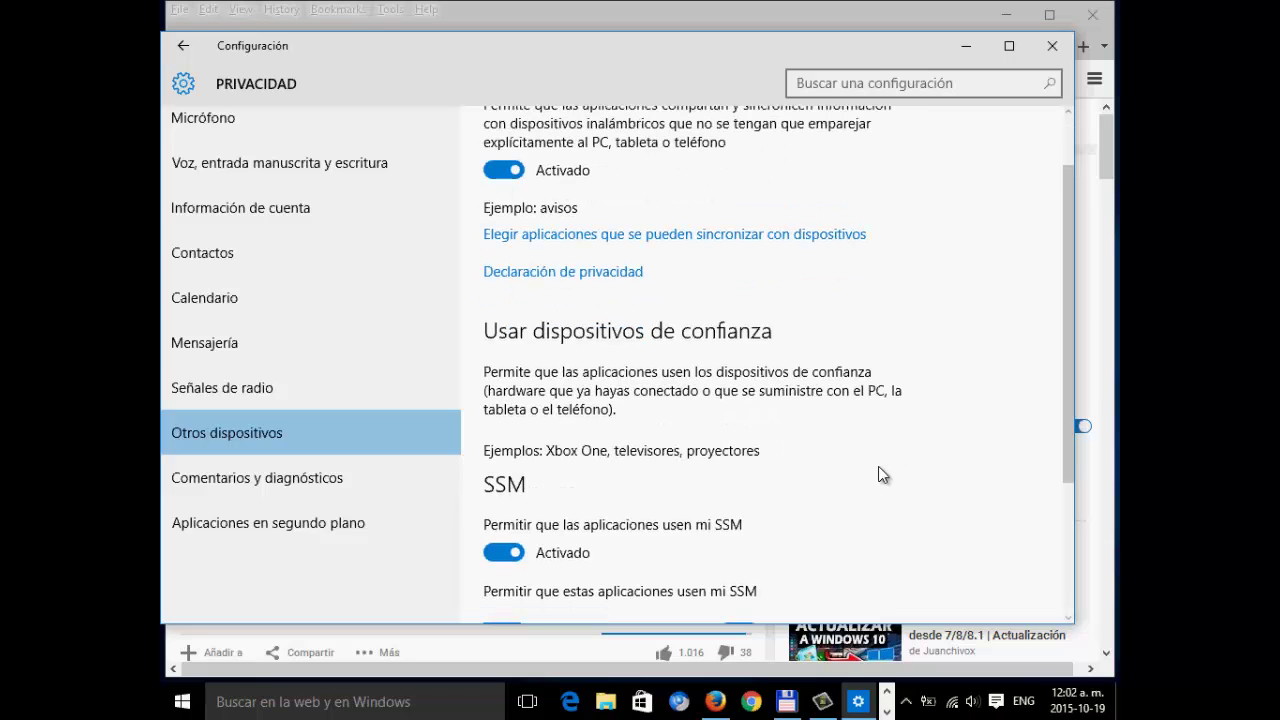
pyautogui.scroll(1, 885, 470)
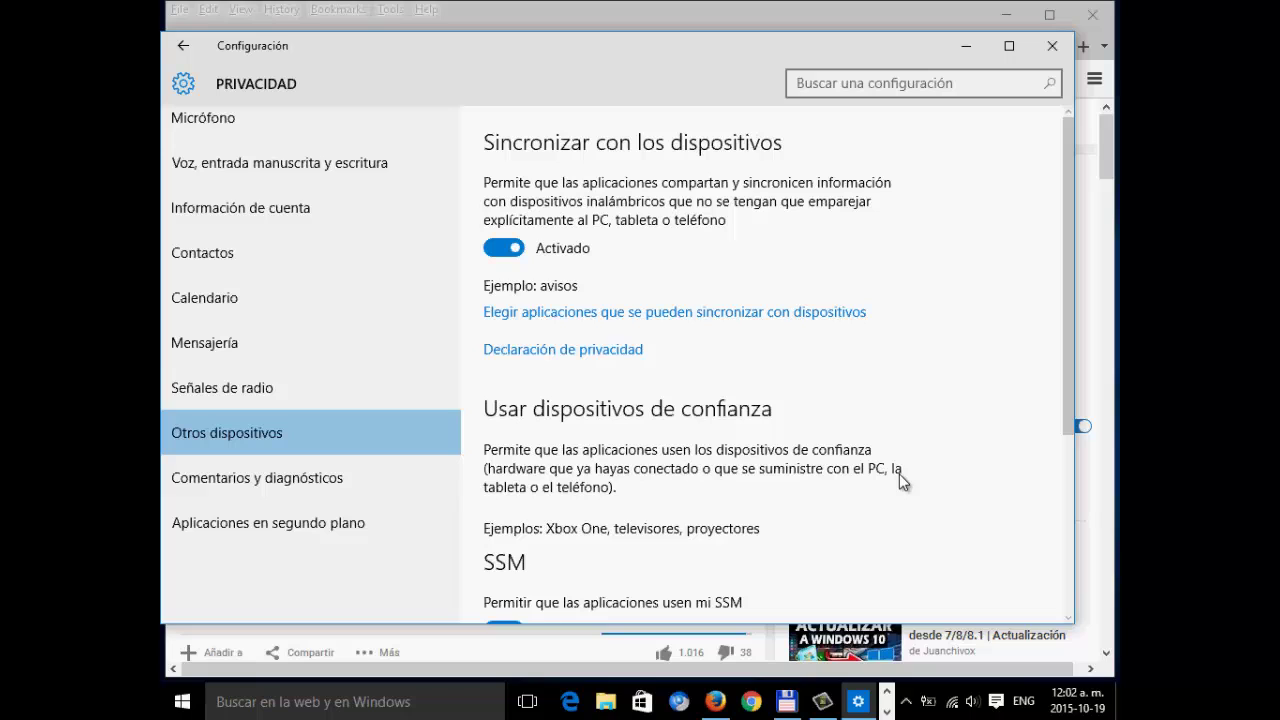
pyautogui.scroll(-1, 899, 474)
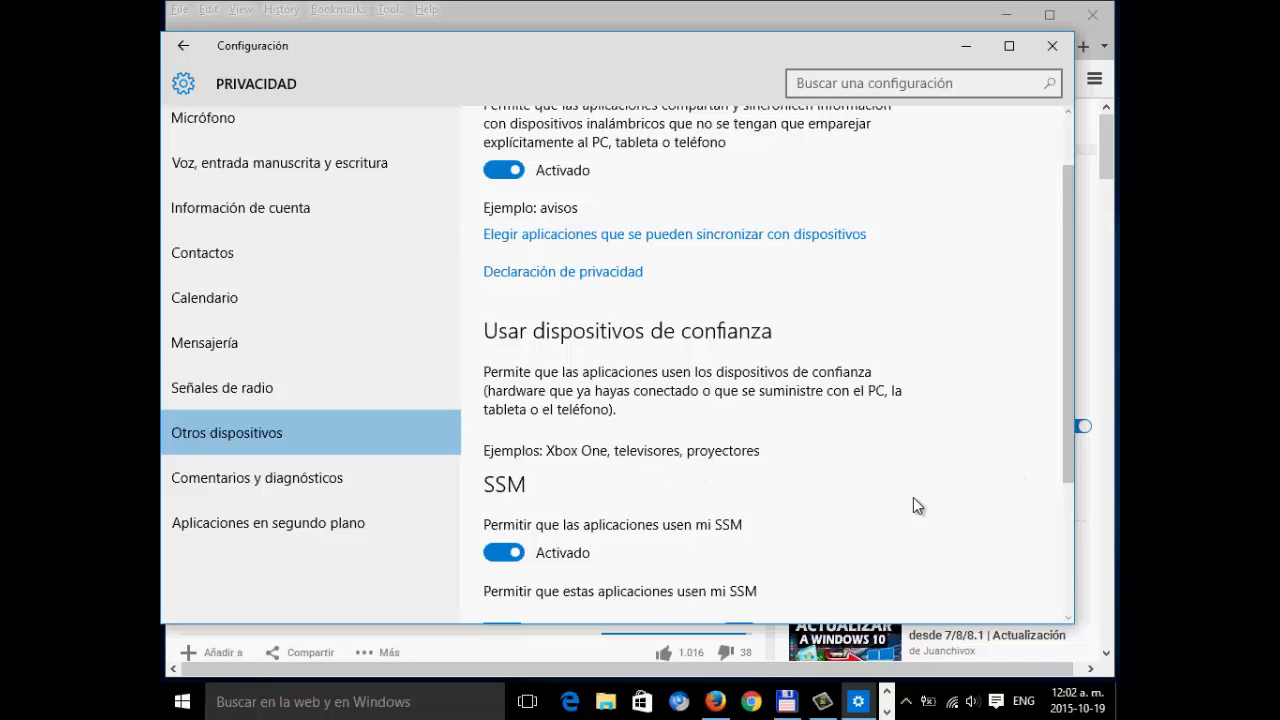
pyautogui.scroll(-3, 913, 497)
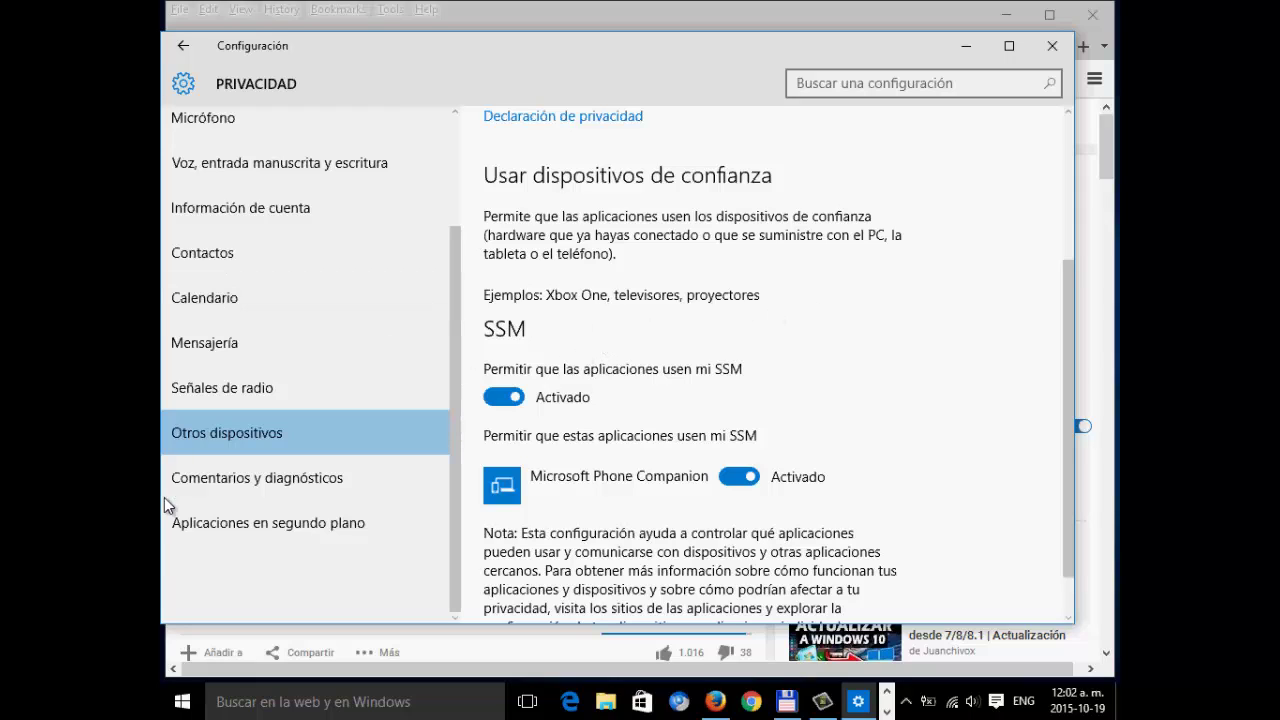
# Step: Under Comentarios y diagnósticos, set the feedback frequency to Siempre and the diagnostic and usage data sent to Microsoft to Básico
pyautogui.click(268, 478)
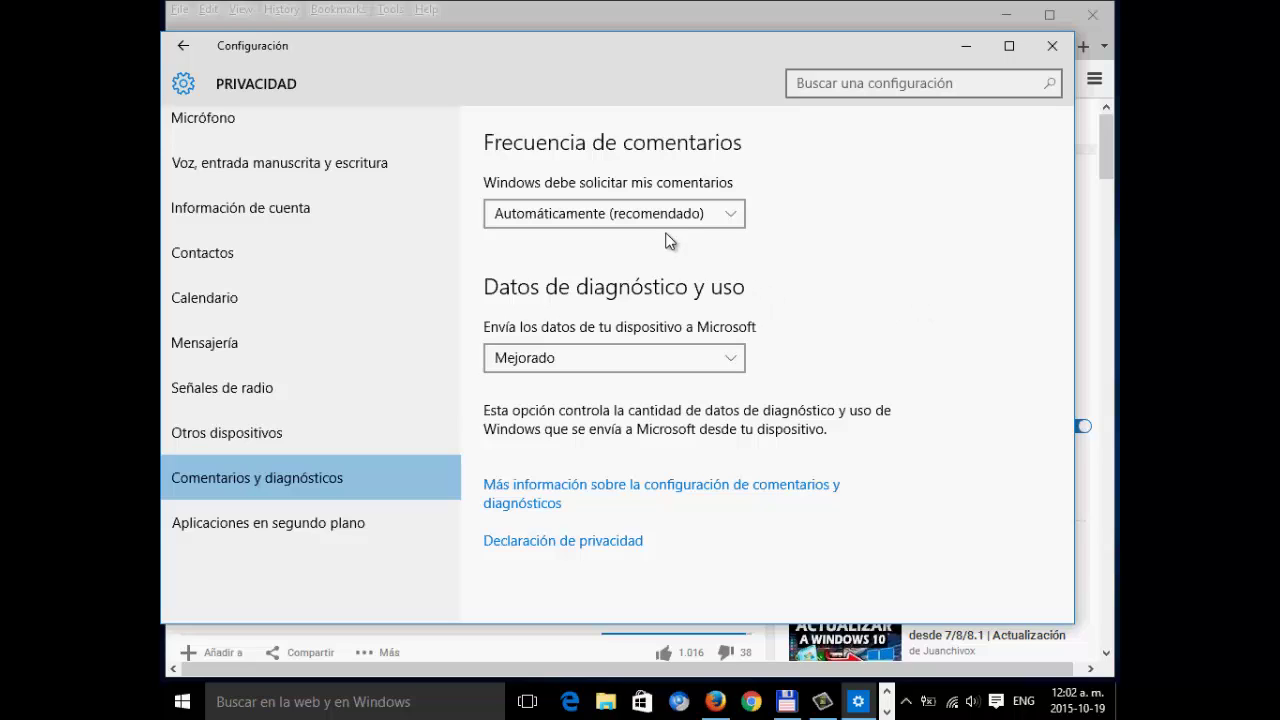
pyautogui.click(735, 215)
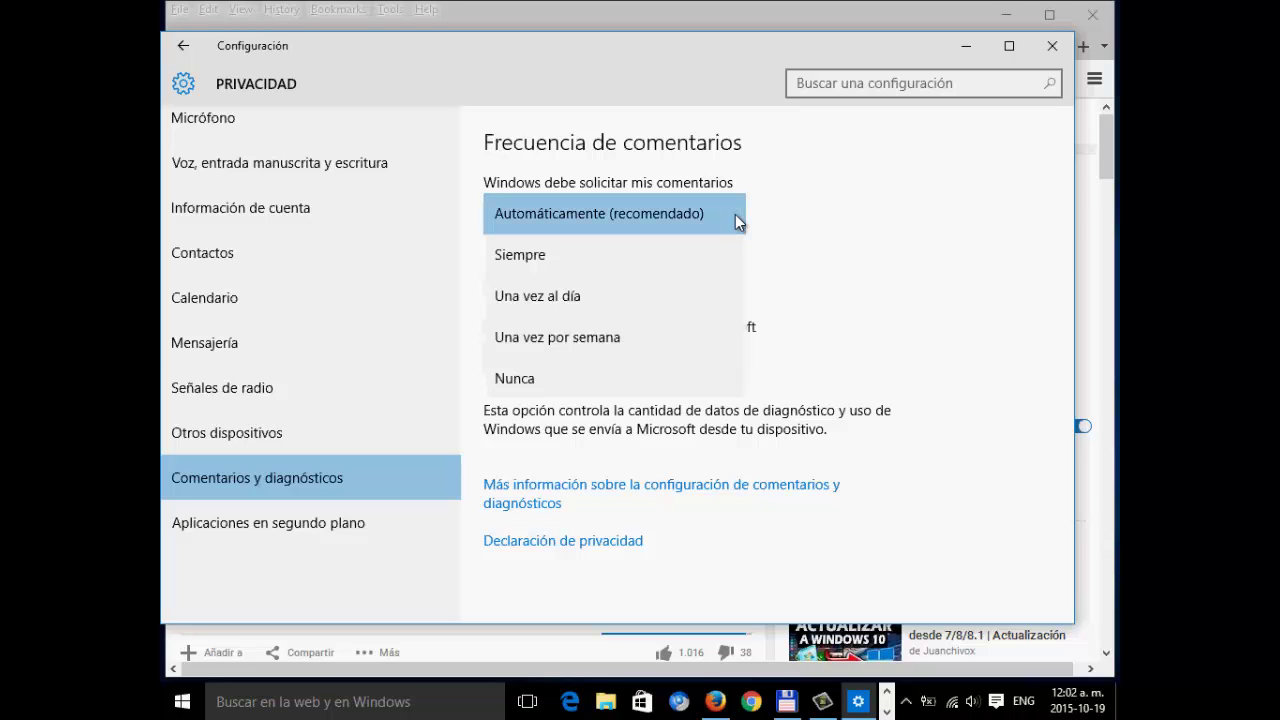
pyautogui.click(518, 254)
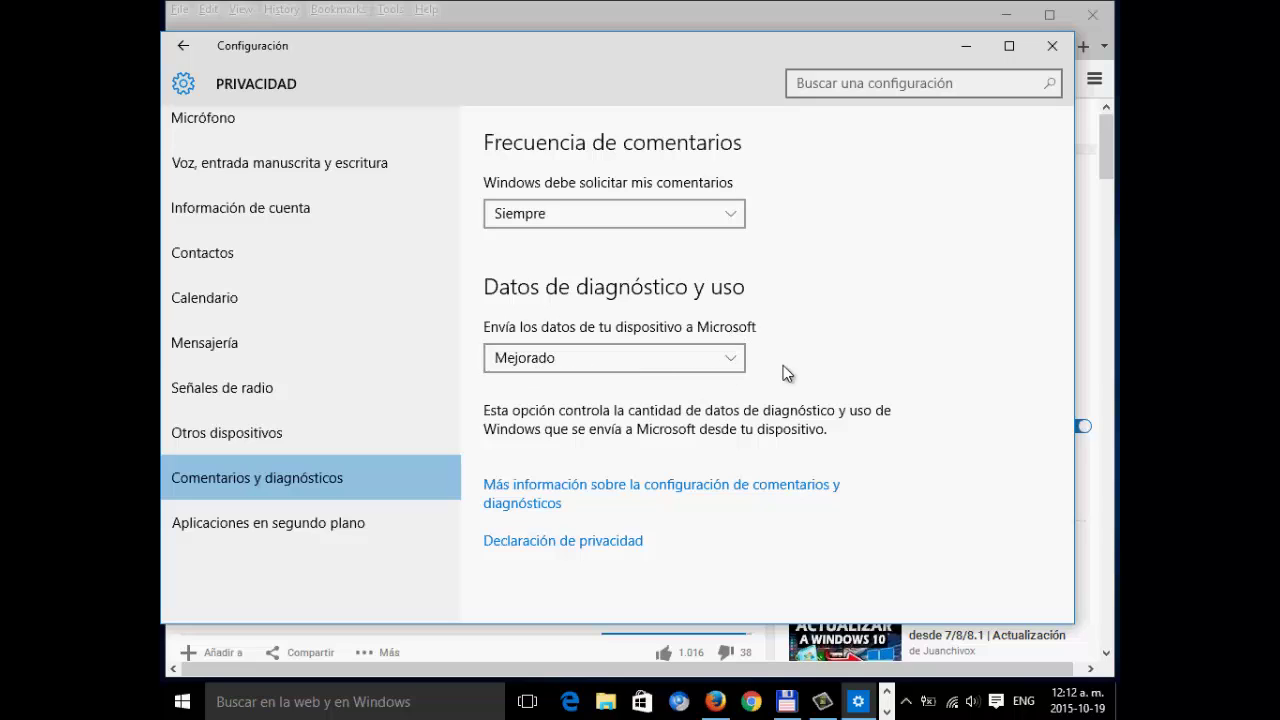
pyautogui.click(733, 361)
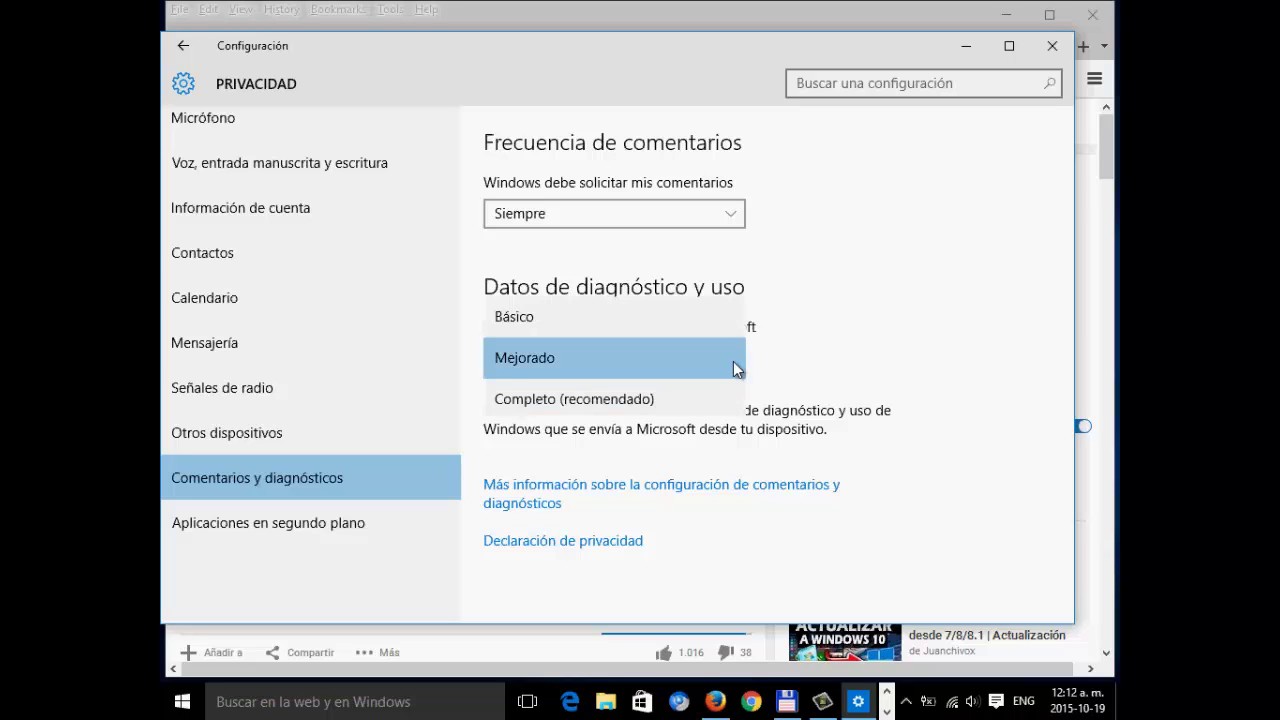
pyautogui.click(510, 314)
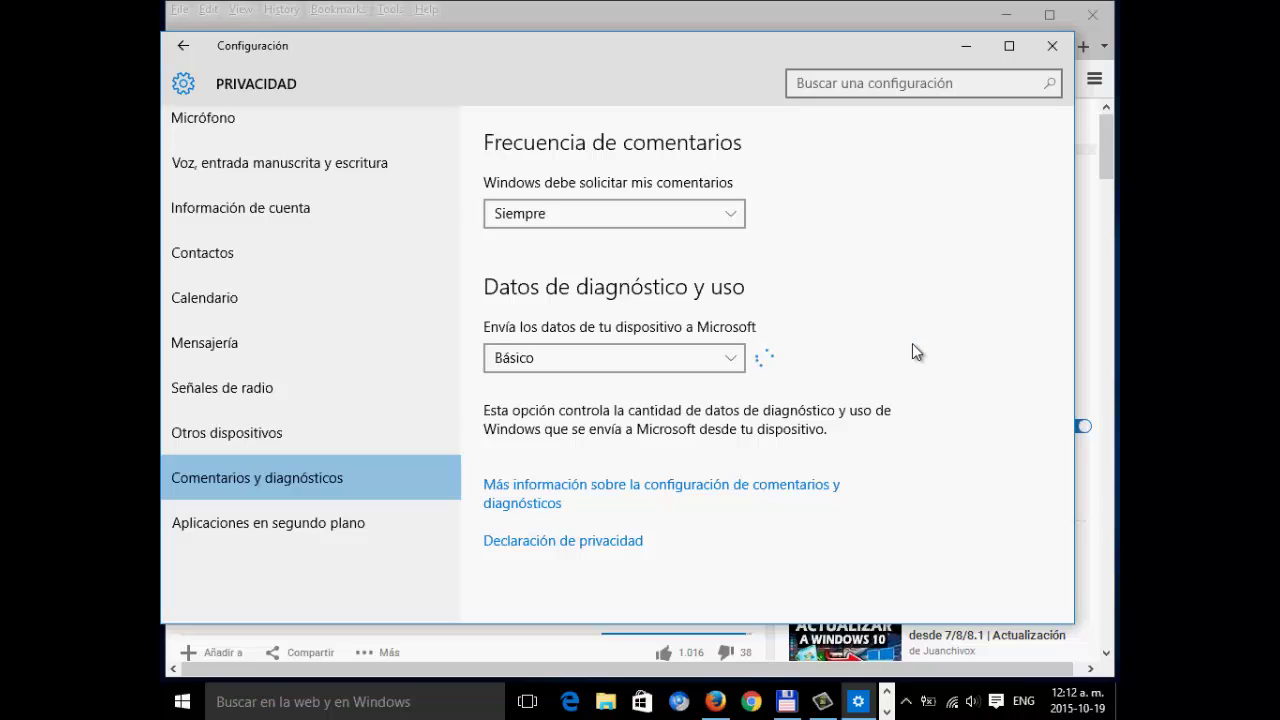
pyautogui.click(581, 359)
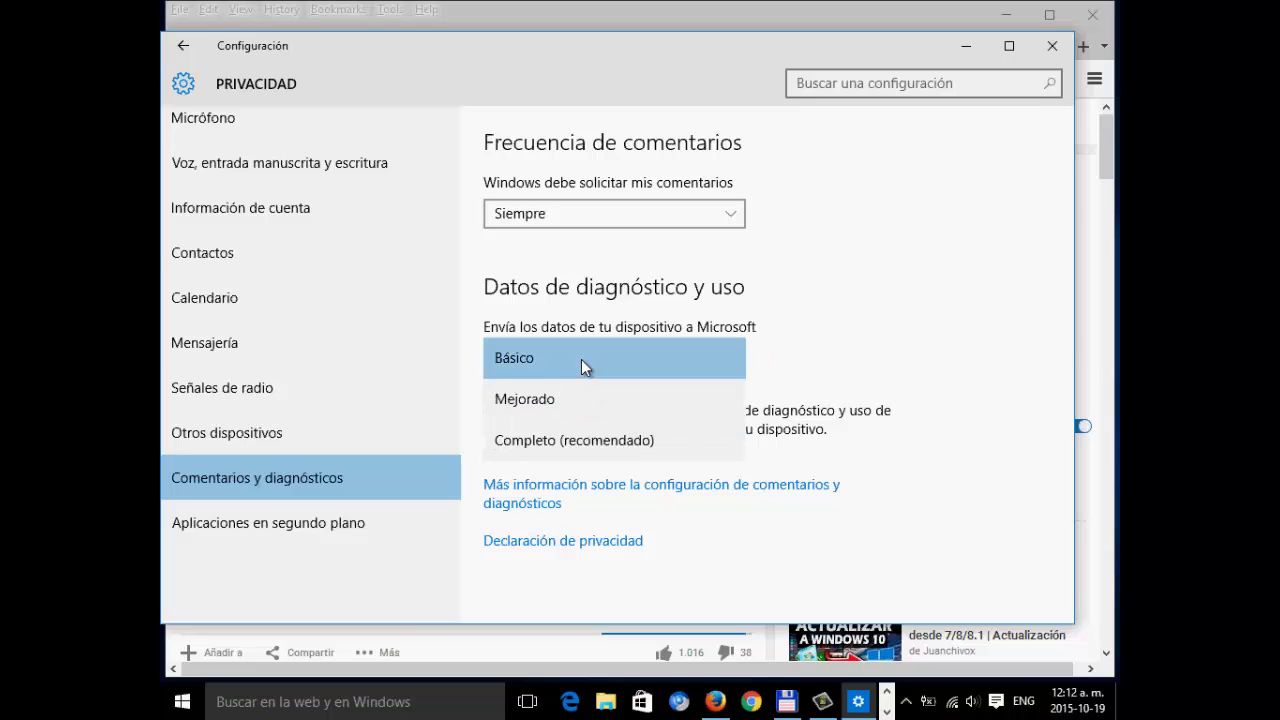
pyautogui.click(581, 359)
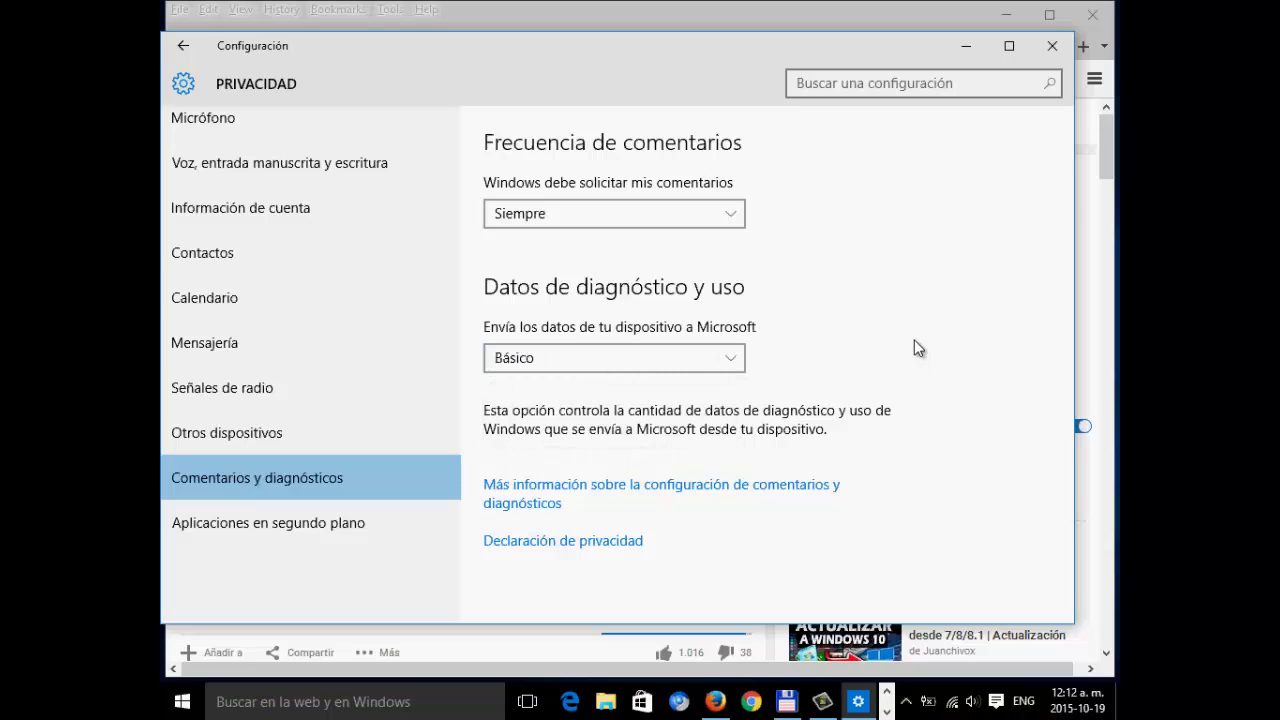
# Step: Review the Aplicaciones en segundo plano page and the full list of apps allowed to run in the background
pyautogui.click(327, 528)
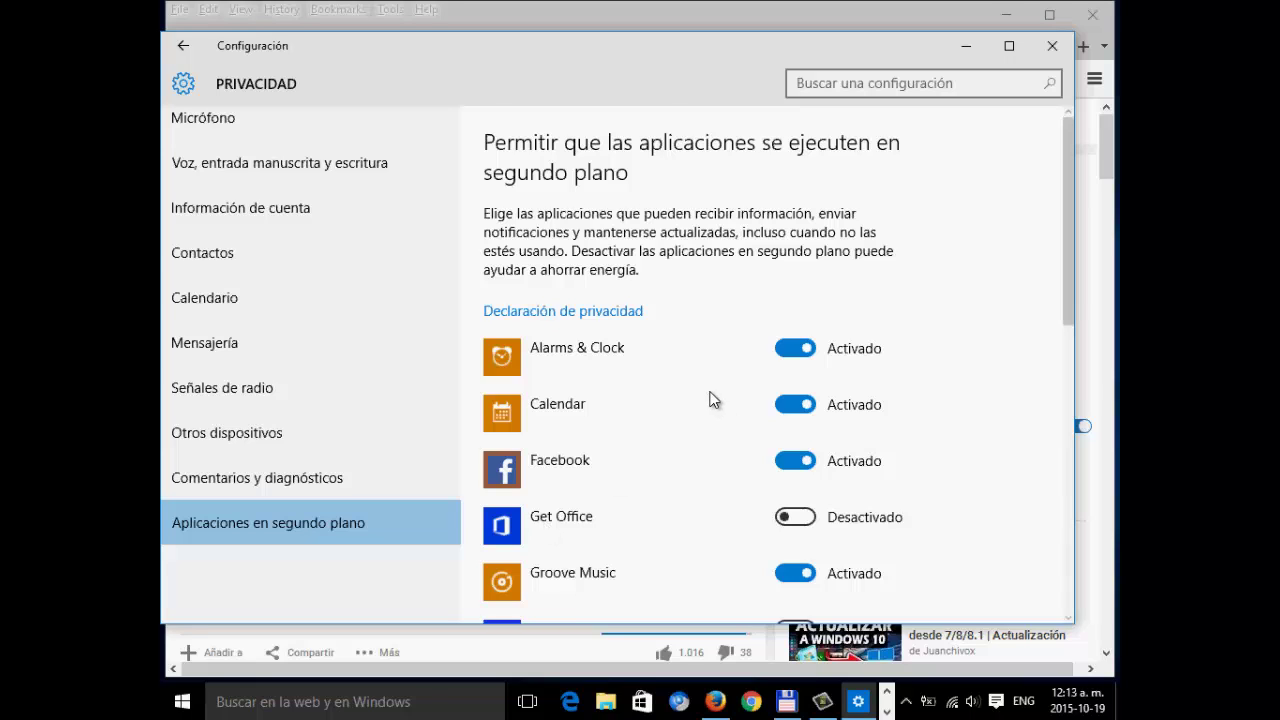
pyautogui.scroll(-5, 712, 398)
pyautogui.scroll(5, 712, 398)
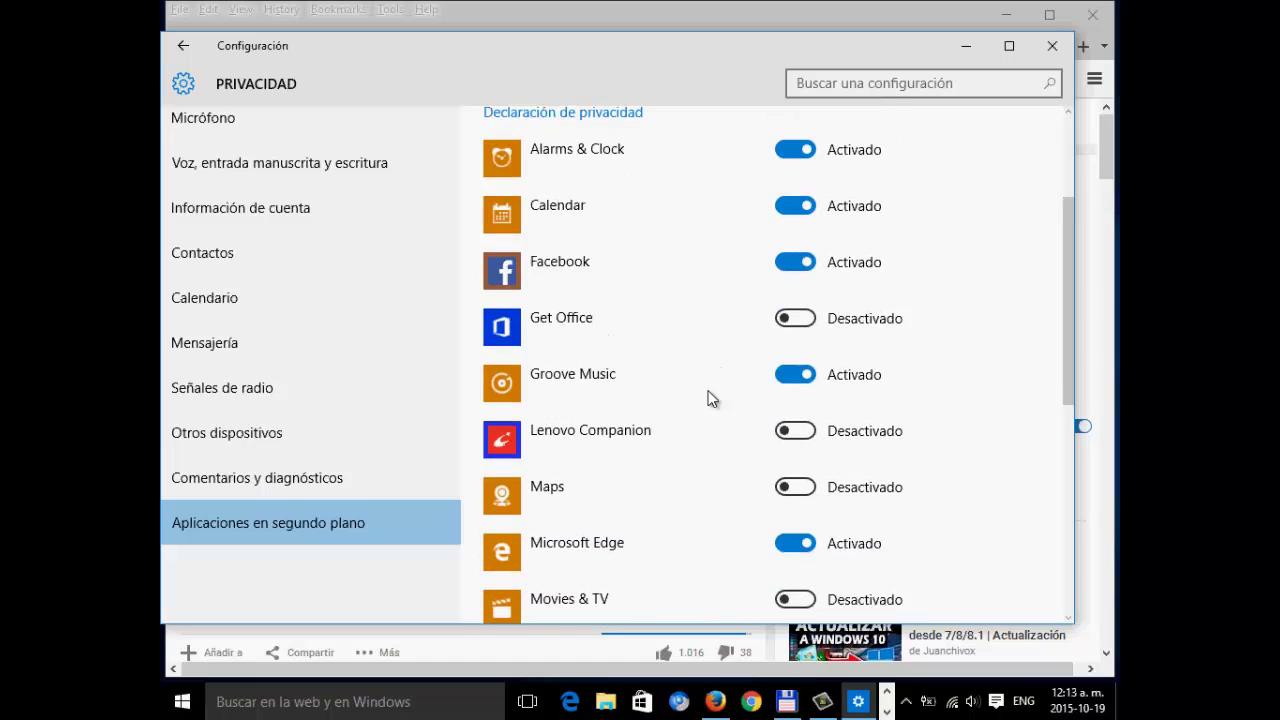
pyautogui.scroll(-8, 712, 398)
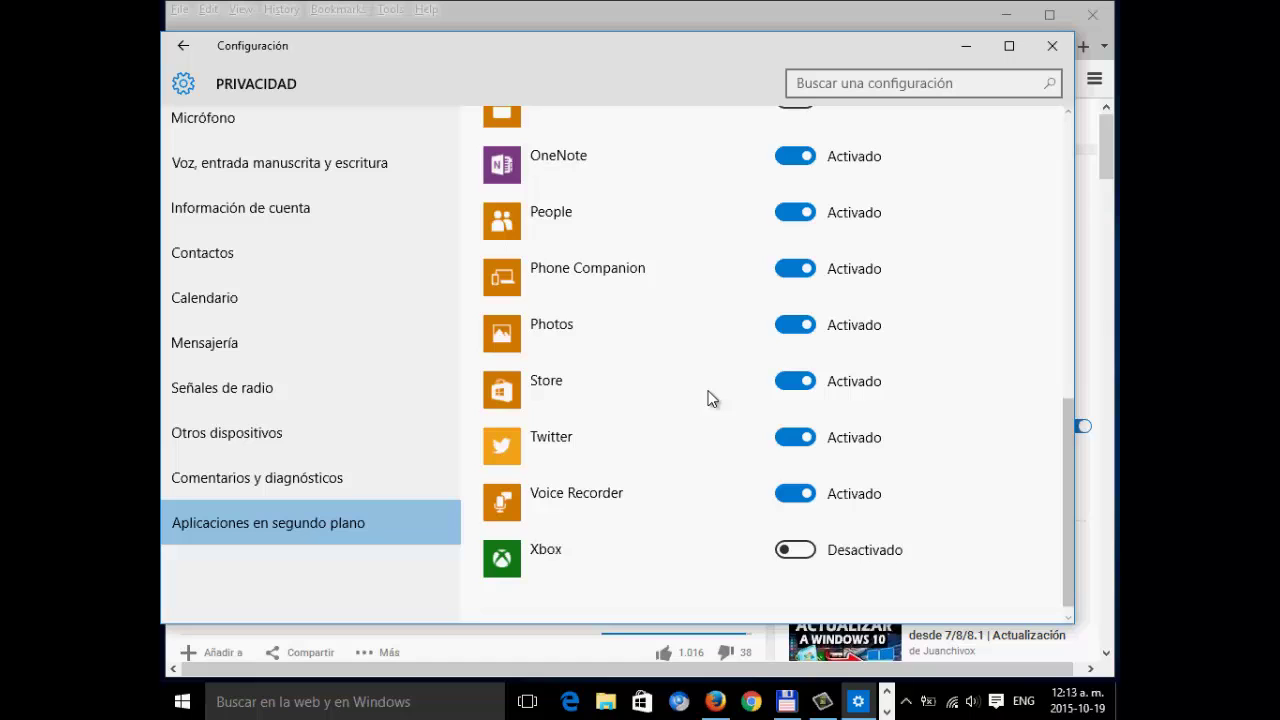
pyautogui.scroll(8, 708, 398)
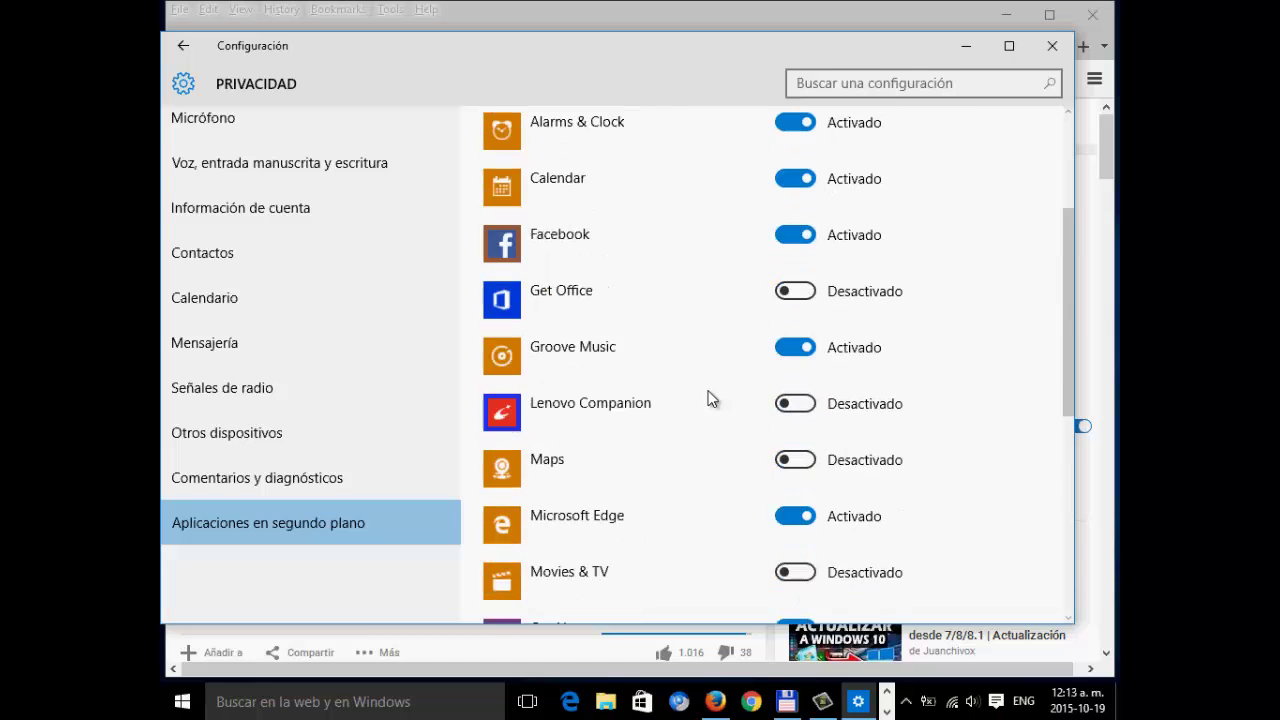
pyautogui.scroll(1, 708, 398)
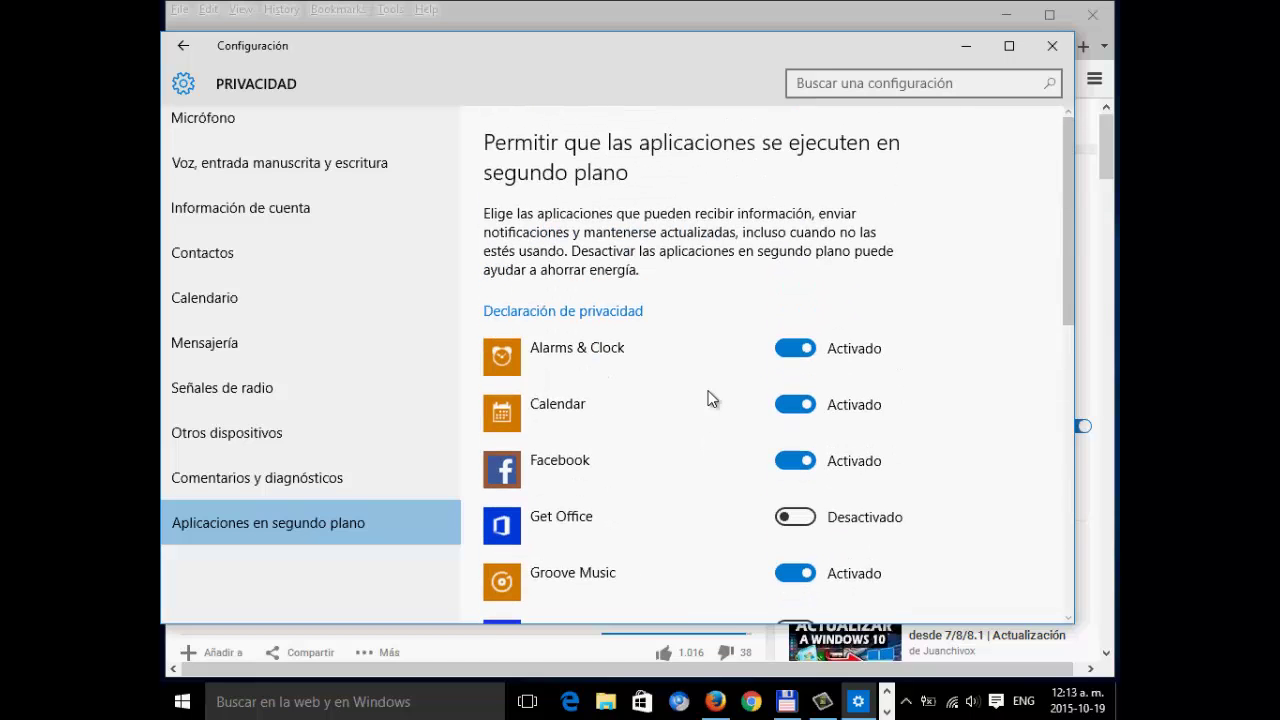
pyautogui.scroll(-2, 708, 398)
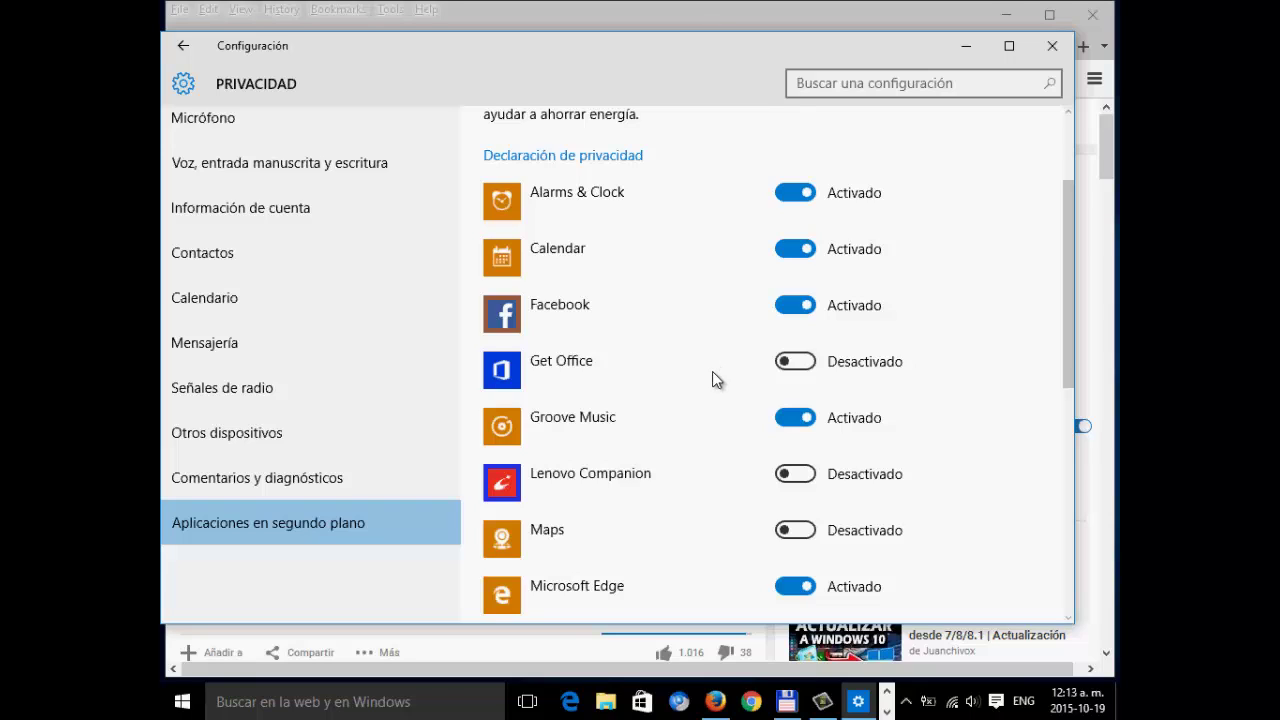
pyautogui.scroll(-2, 712, 371)
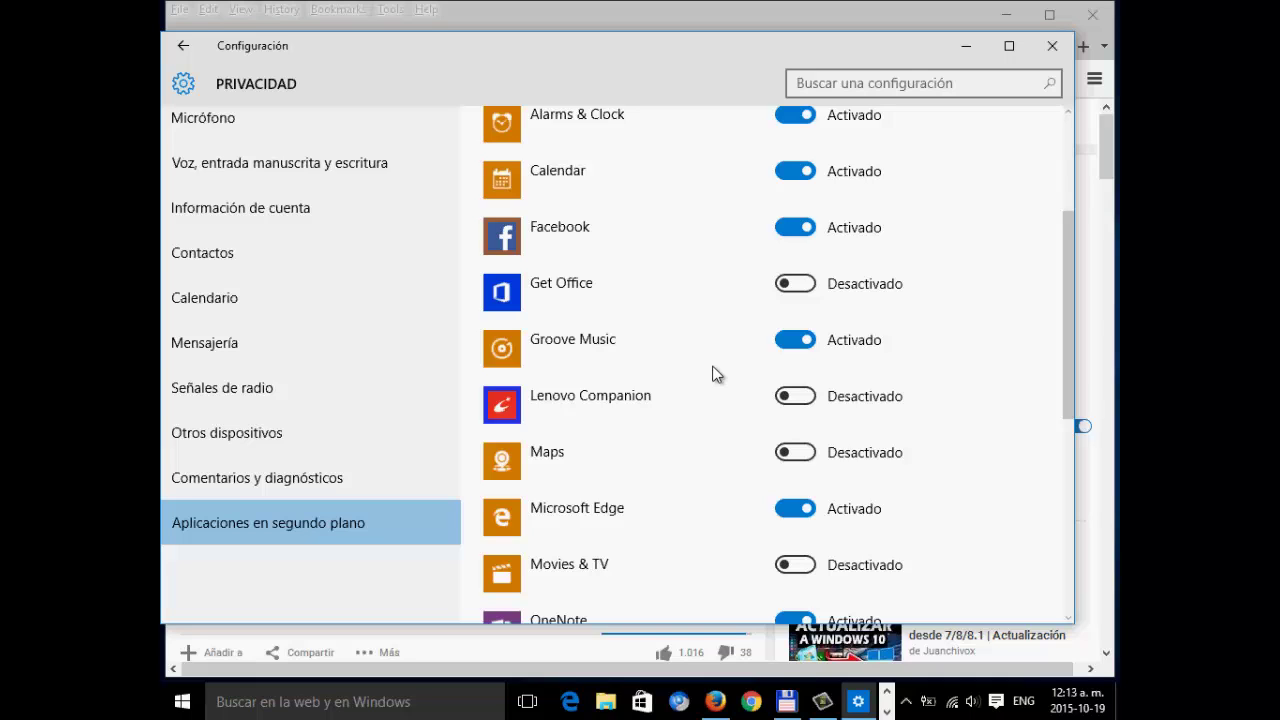
pyautogui.scroll(-7, 716, 373)
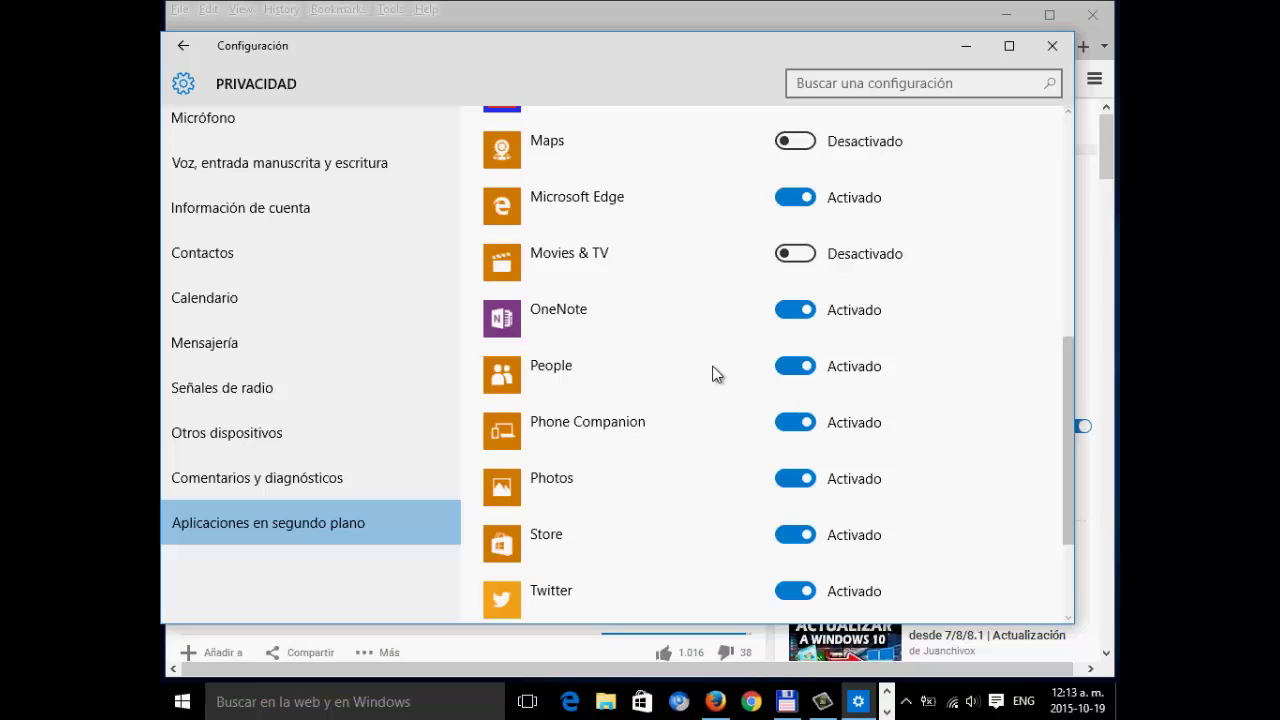
pyautogui.scroll(-3, 714, 371)
pyautogui.scroll(3, 714, 371)
pyautogui.scroll(2, 716, 369)
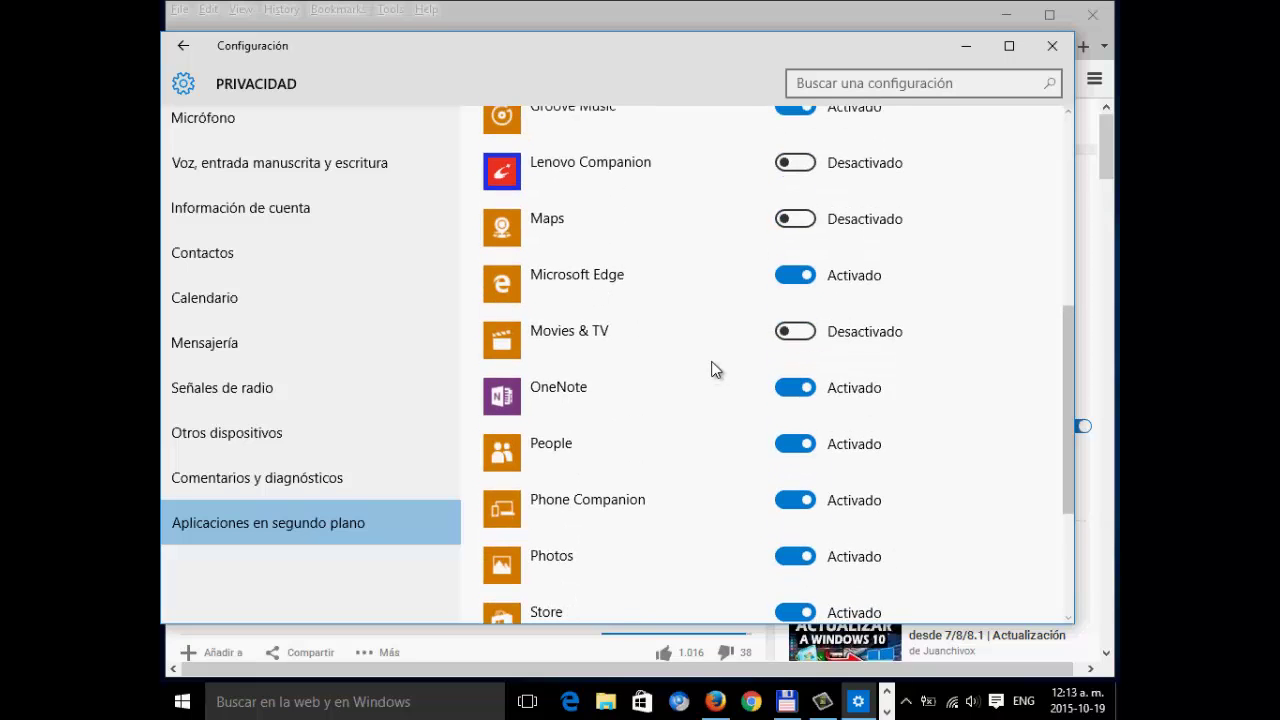